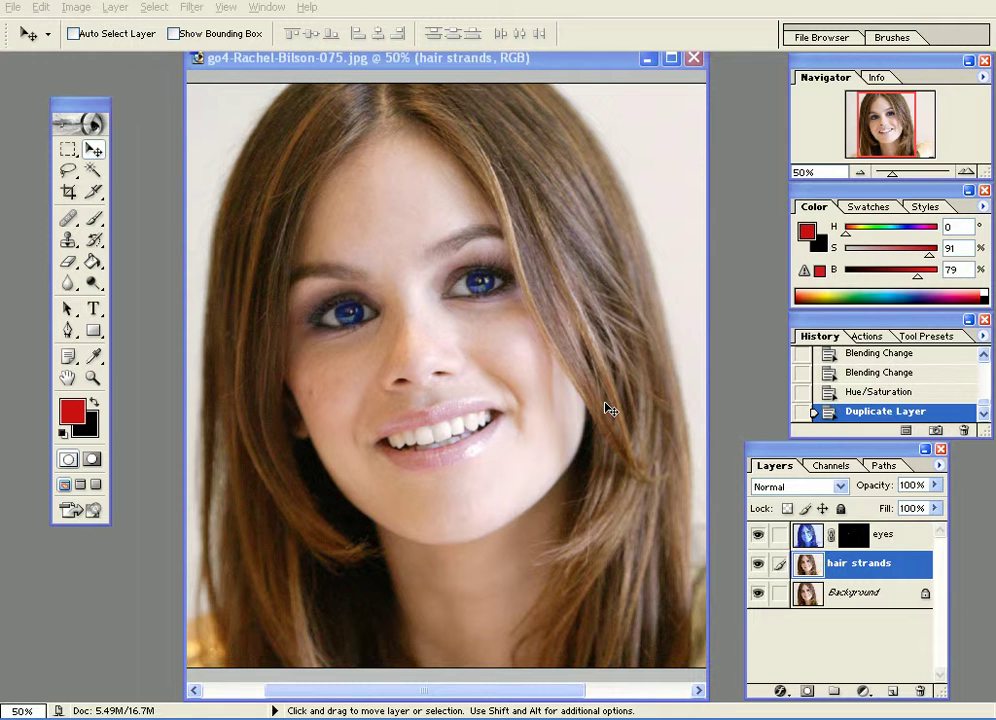
Step: Drag the 'hair strands' layer above the 'eyes' layer and pan the photo left
{"action": "key", "text": "space"}
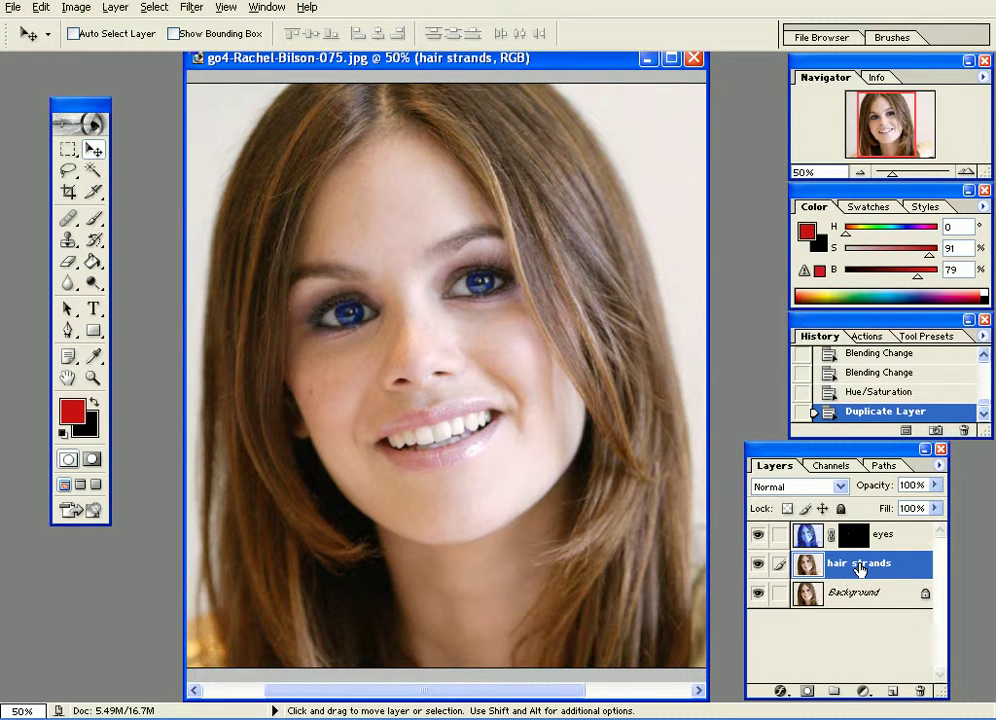
{"action": "left_click_drag", "start_coordinate": [860, 567], "coordinate": [870, 540]}
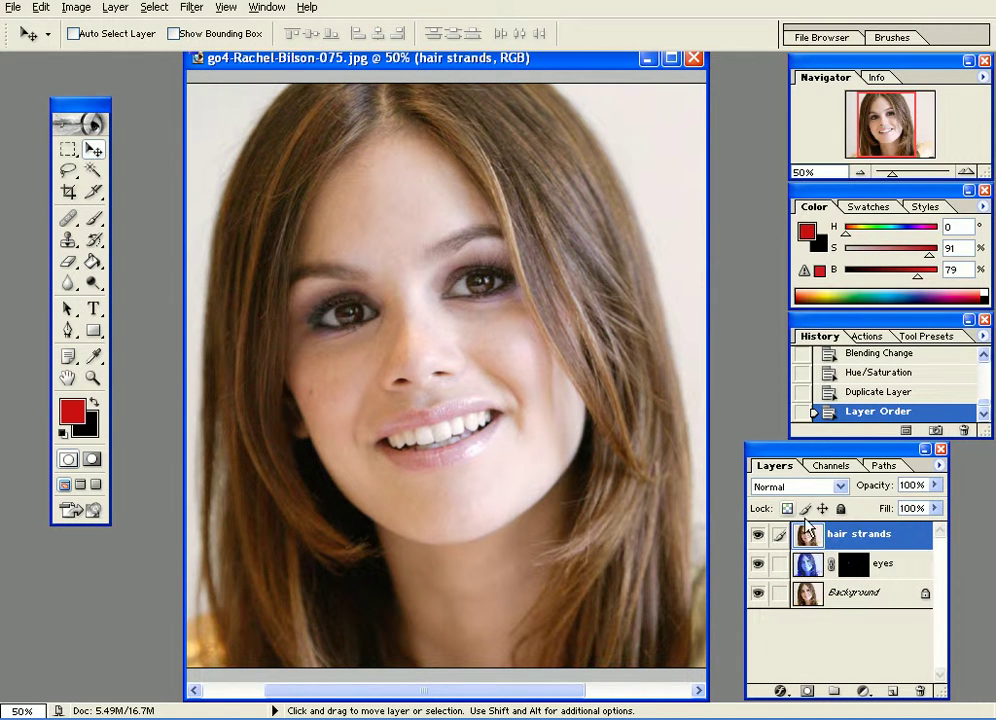
{"action": "key", "text": "space"}
{"action": "left_click_drag", "start_coordinate": [478, 373], "coordinate": [451, 400]}
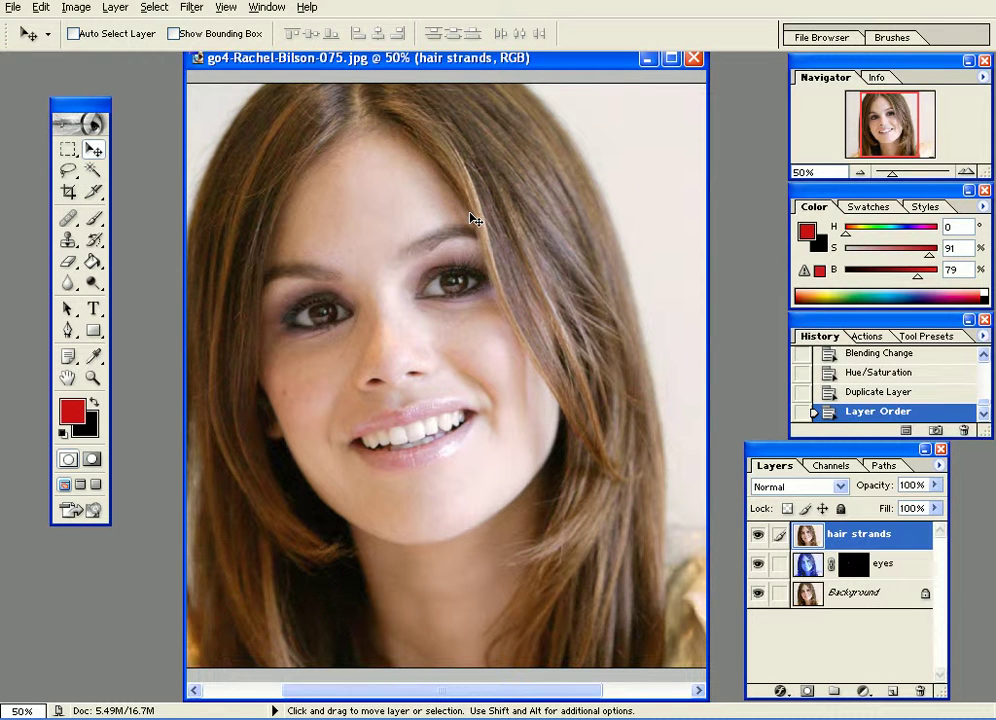
Step: Pick the Brush tool with the 35-pixel soft brush and enlarge it to 100 pixels
{"action": "left_click", "coordinate": [94, 219]}
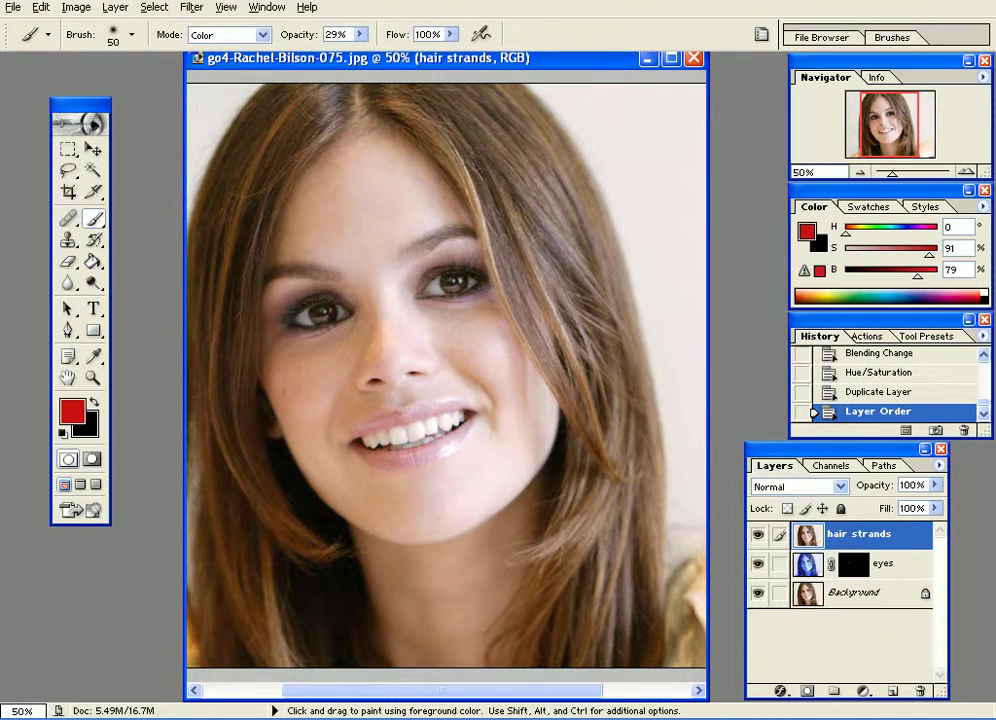
{"action": "right_click", "coordinate": [386, 127]}
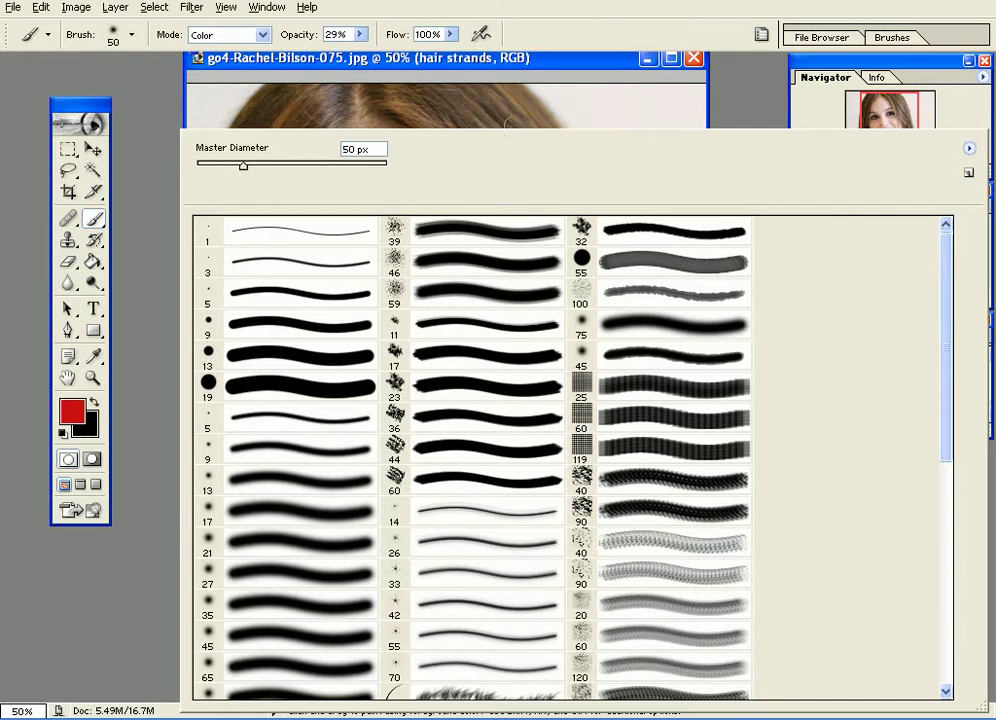
{"action": "left_click", "coordinate": [280, 614]}
{"action": "key", "text": "Return"}
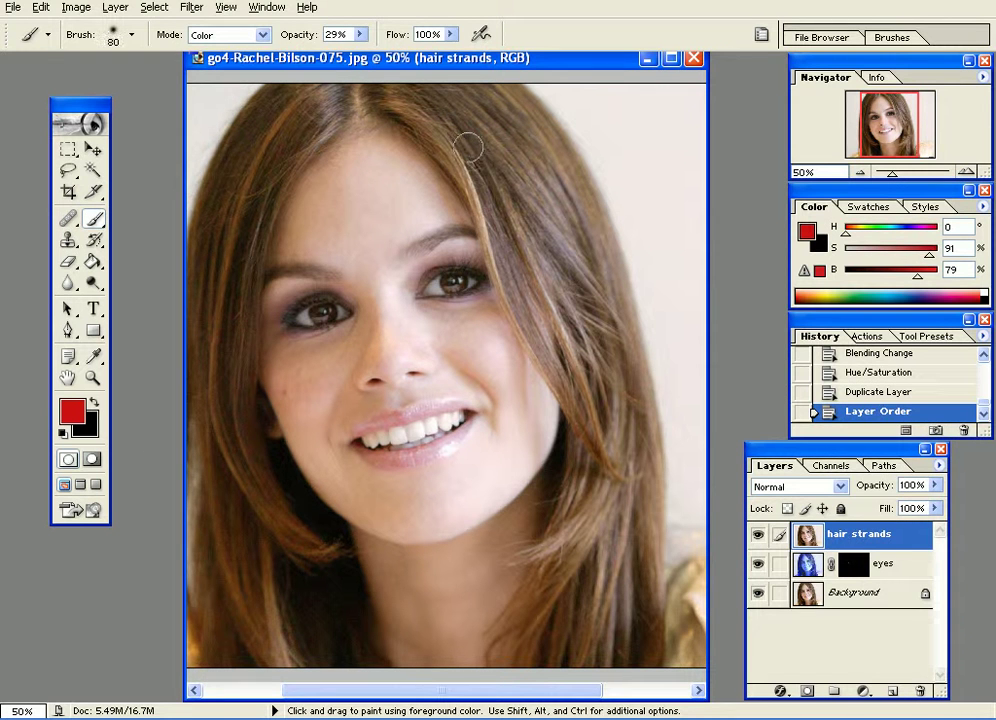
{"action": "key", "text": "bracketright"}
Step: Test red strokes on the right hair in Normal mode at 100% opacity, then undo them
{"action": "left_click", "coordinate": [225, 35]}
{"action": "left_click", "coordinate": [225, 48]}
{"action": "left_click", "coordinate": [359, 34]}
{"action": "left_click_drag", "start_coordinate": [355, 48], "coordinate": [413, 48]}
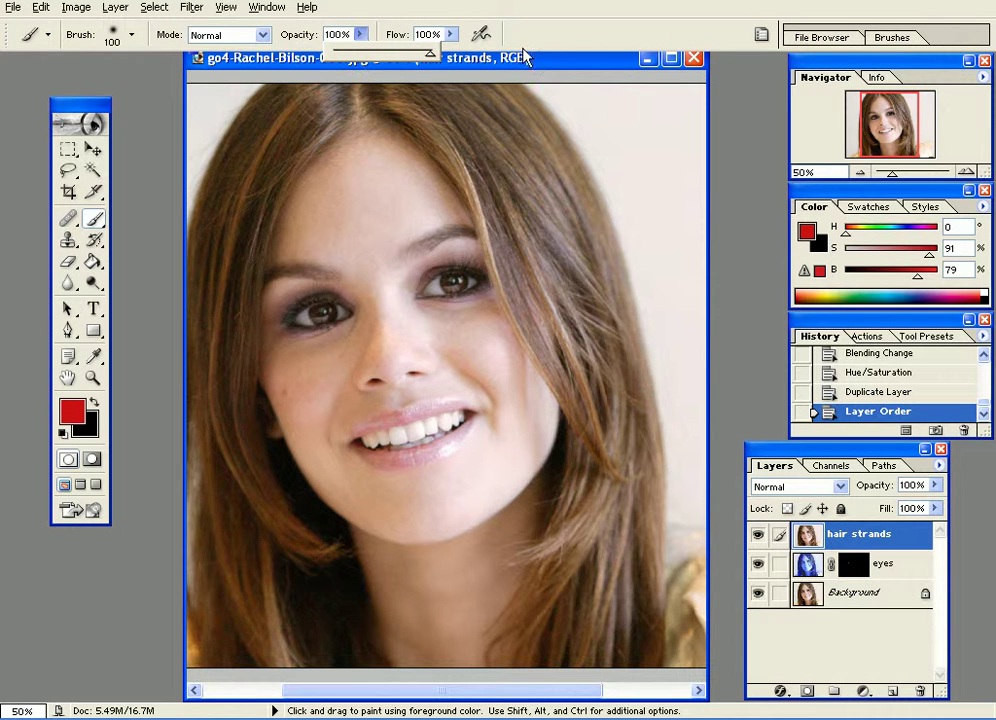
{"action": "mouse_move", "coordinate": [490, 135]}
{"action": "left_mouse_down"}
{"action": "mouse_move", "coordinate": [595, 358]}
{"action": "mouse_move", "coordinate": [501, 186]}
{"action": "mouse_move", "coordinate": [605, 405]}
{"action": "left_mouse_up"}
{"action": "mouse_move", "coordinate": [501, 186]}
{"action": "left_mouse_down"}
{"action": "mouse_move", "coordinate": [496, 151]}
{"action": "mouse_move", "coordinate": [605, 345]}
{"action": "mouse_move", "coordinate": [625, 260]}
{"action": "mouse_move", "coordinate": [569, 317]}
{"action": "left_mouse_up"}
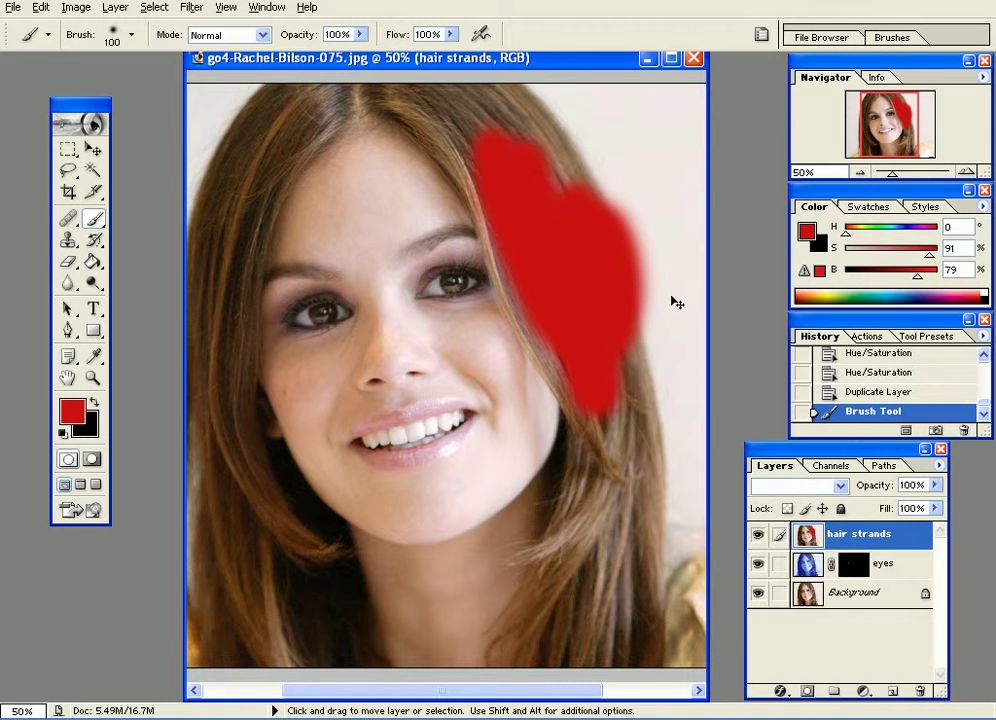
{"action": "key", "text": "ctrl+z"}
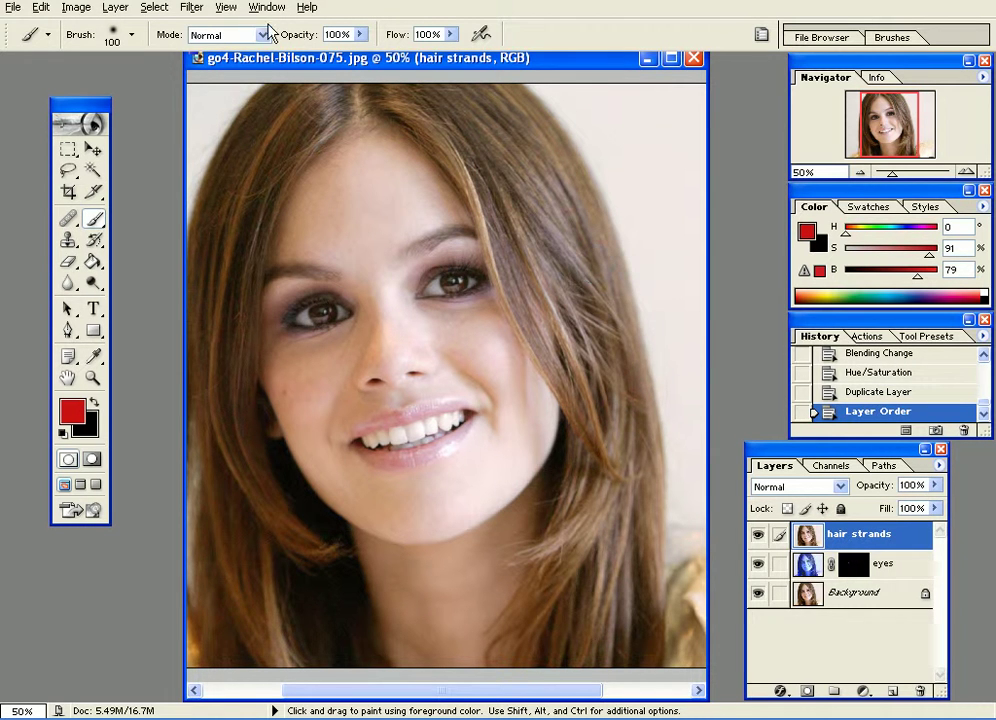
Step: Switch the brush blend mode to Color and undo a red test dab
{"action": "left_click", "coordinate": [268, 33]}
{"action": "left_click", "coordinate": [237, 370]}
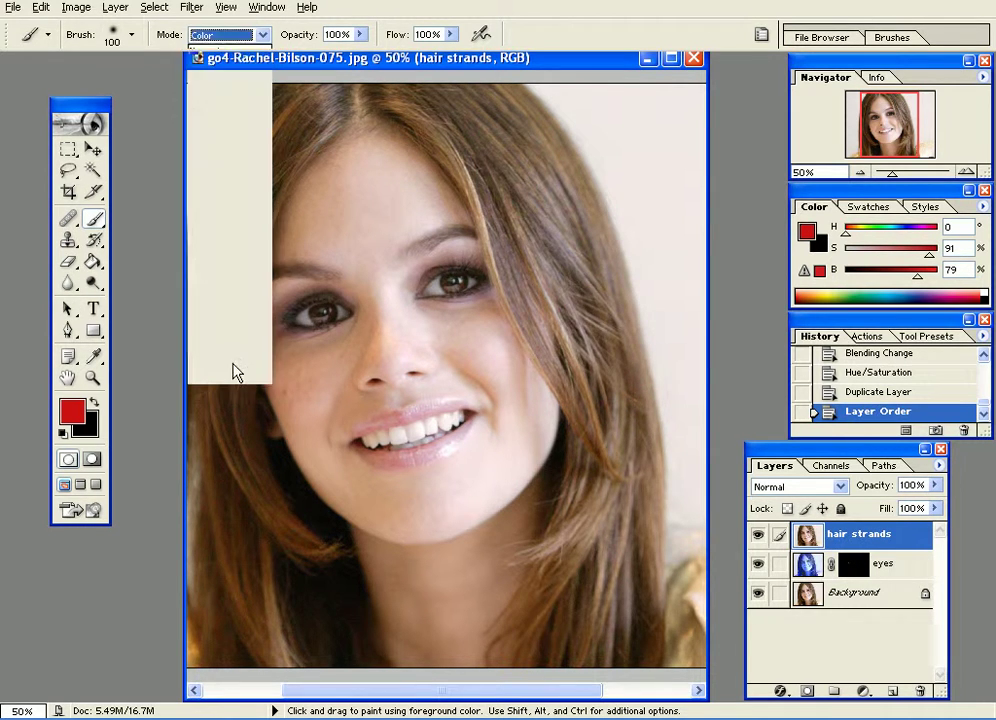
{"action": "left_click", "coordinate": [478, 165]}
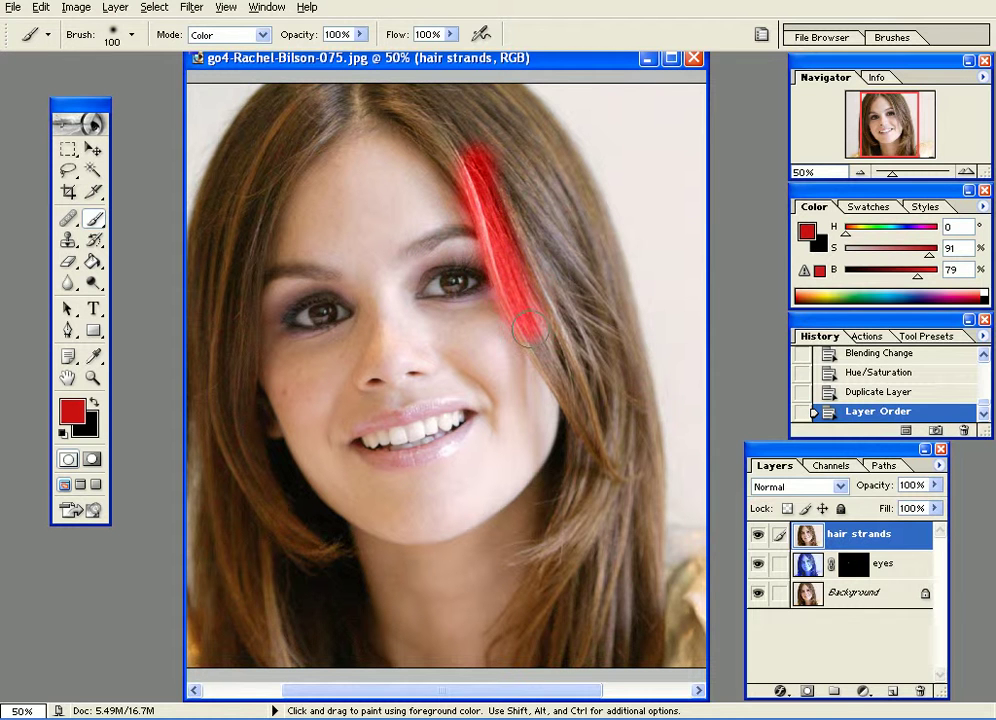
{"action": "key", "text": "ctrl+z"}
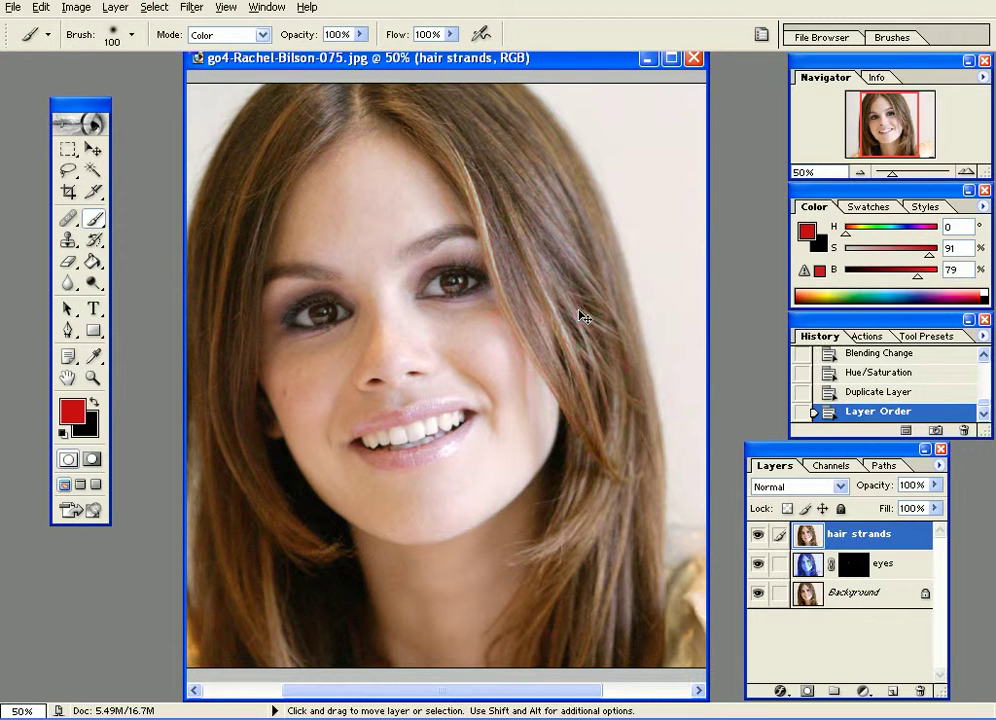
Step: Try a red tint stroke at 21% brush opacity and undo it
{"action": "left_click", "coordinate": [358, 35]}
{"action": "left_click_drag", "start_coordinate": [285, 60], "coordinate": [286, 58]}
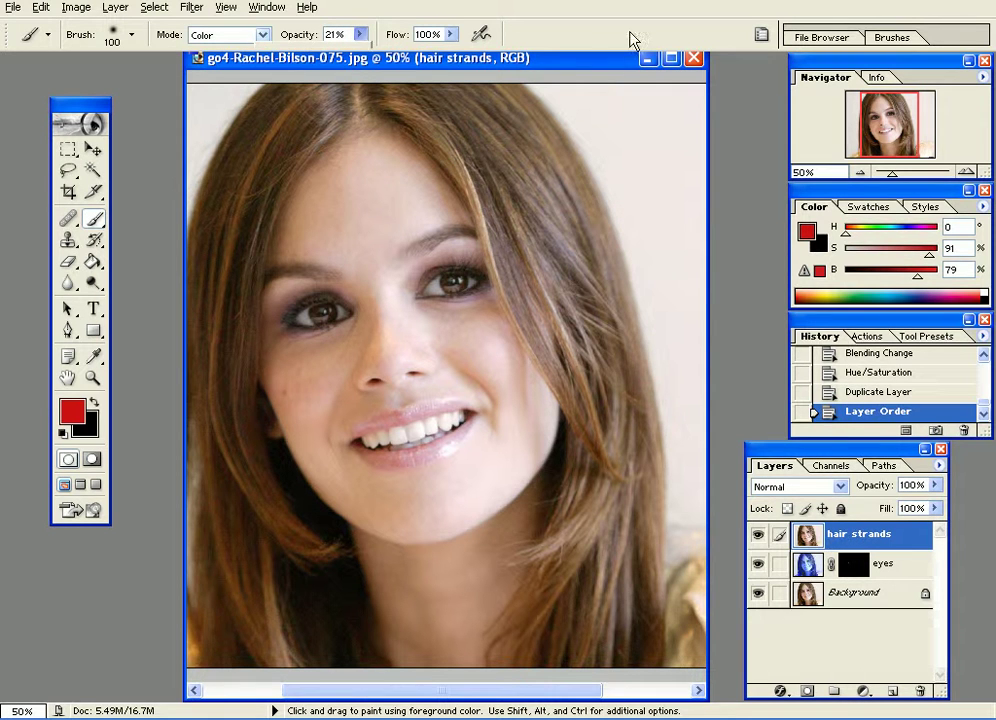
{"action": "left_click_drag", "start_coordinate": [571, 343], "coordinate": [572, 343]}
{"action": "key", "text": "ctrl+z"}
{"action": "left_click_drag", "start_coordinate": [512, 188], "coordinate": [471, 229]}
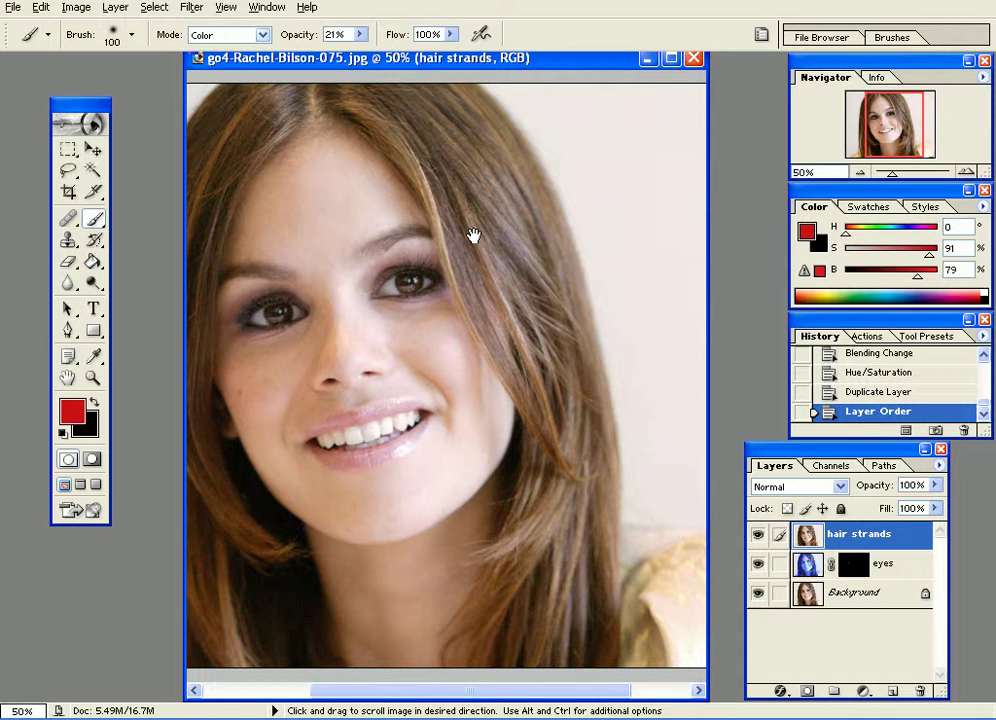
Step: Set brush opacity to 10% and brush faint red strokes along the right hair strand
{"action": "double_click", "coordinate": [347, 36]}
{"action": "type", "text": "10"}
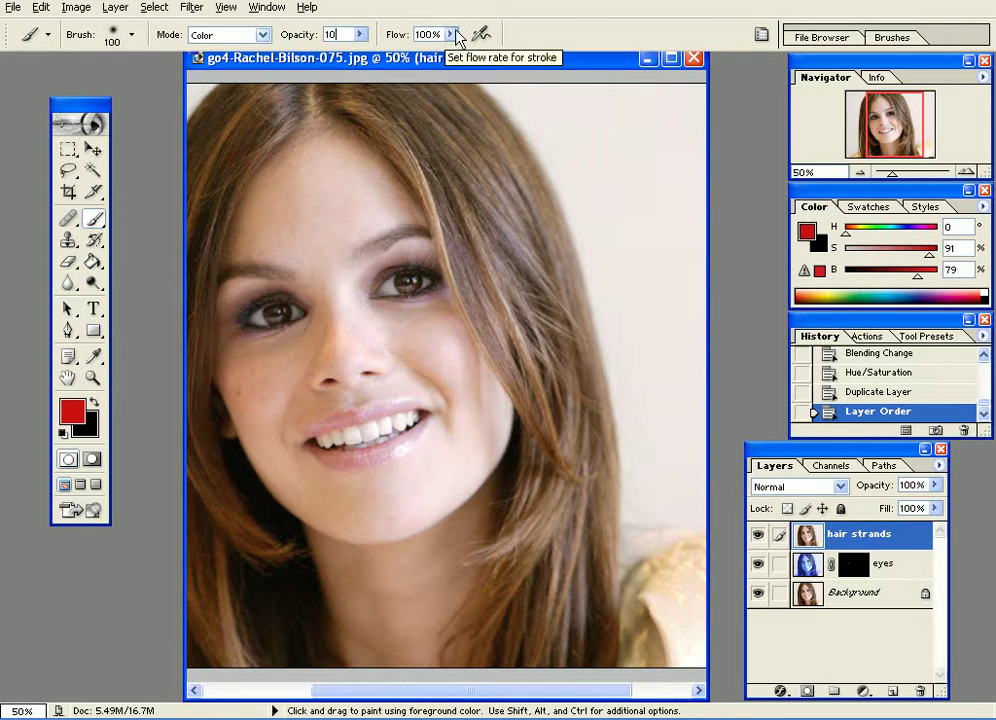
{"action": "key", "text": "Return"}
{"action": "mouse_move", "coordinate": [423, 162]}
{"action": "left_mouse_down"}
{"action": "mouse_move", "coordinate": [425, 137]}
{"action": "mouse_move", "coordinate": [453, 177]}
{"action": "left_mouse_up"}
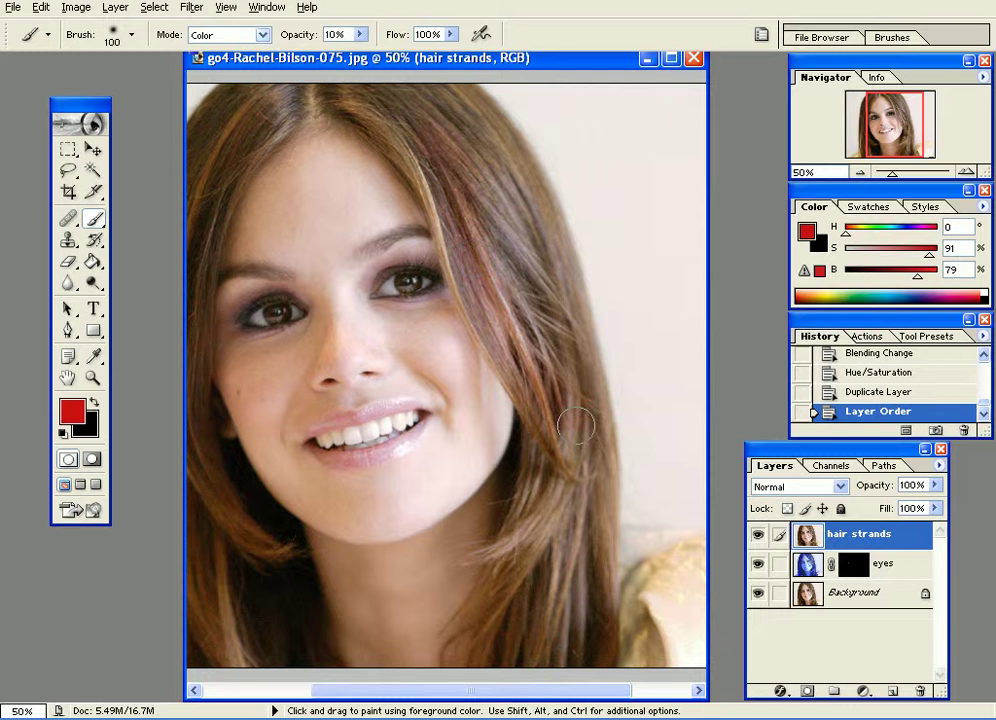
{"action": "left_click_drag", "start_coordinate": [576, 426], "coordinate": [590, 420]}
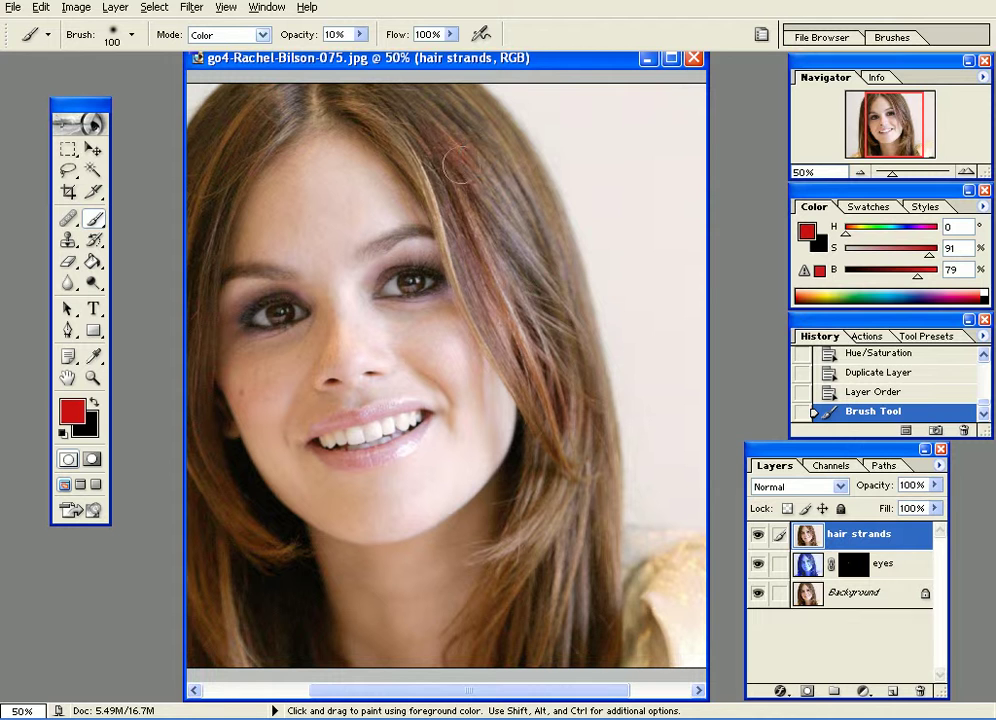
{"action": "left_click_drag", "start_coordinate": [563, 410], "coordinate": [545, 370]}
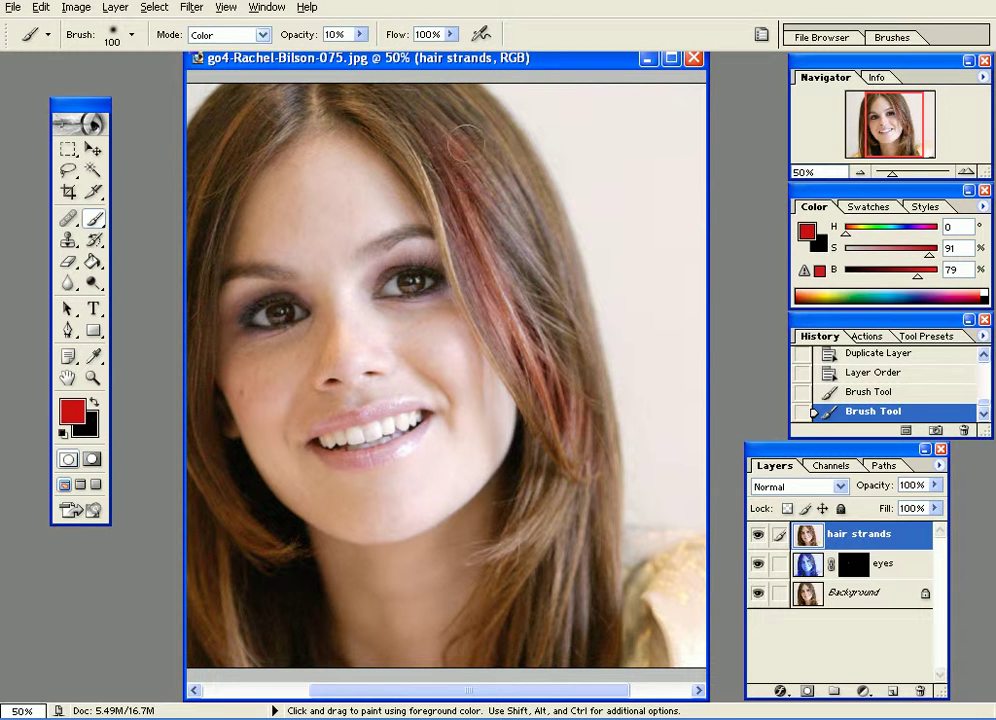
{"action": "left_click", "coordinate": [563, 360]}
Step: Paint red tint lower on the right strand, then step back to remove that stroke
{"action": "left_click_drag", "start_coordinate": [455, 238], "coordinate": [547, 238]}
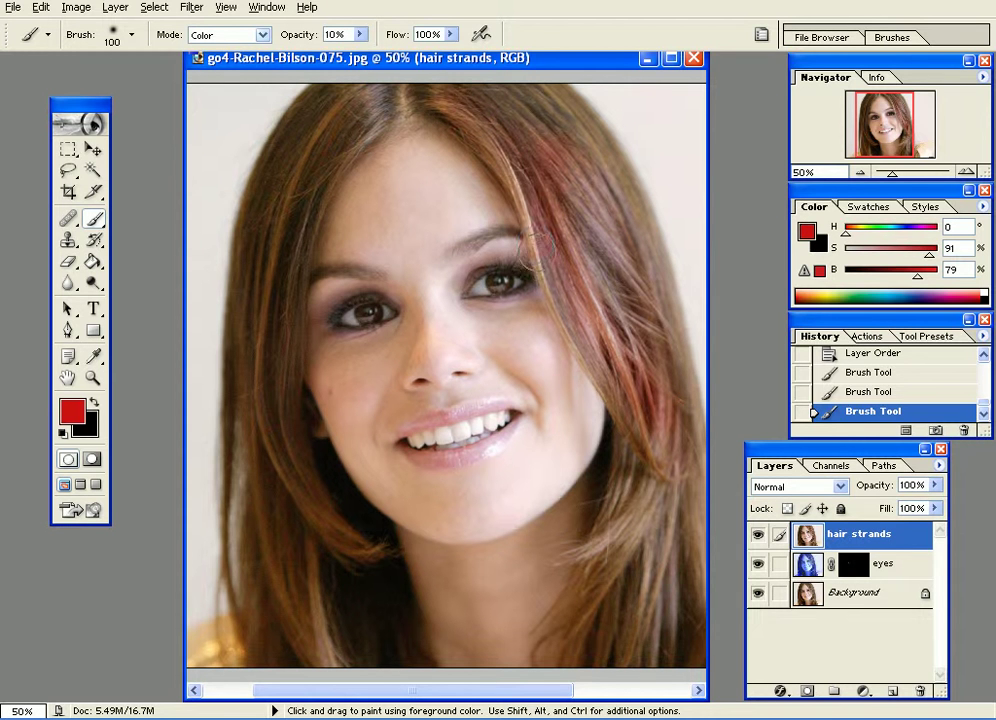
{"action": "left_click_drag", "start_coordinate": [642, 365], "coordinate": [663, 420]}
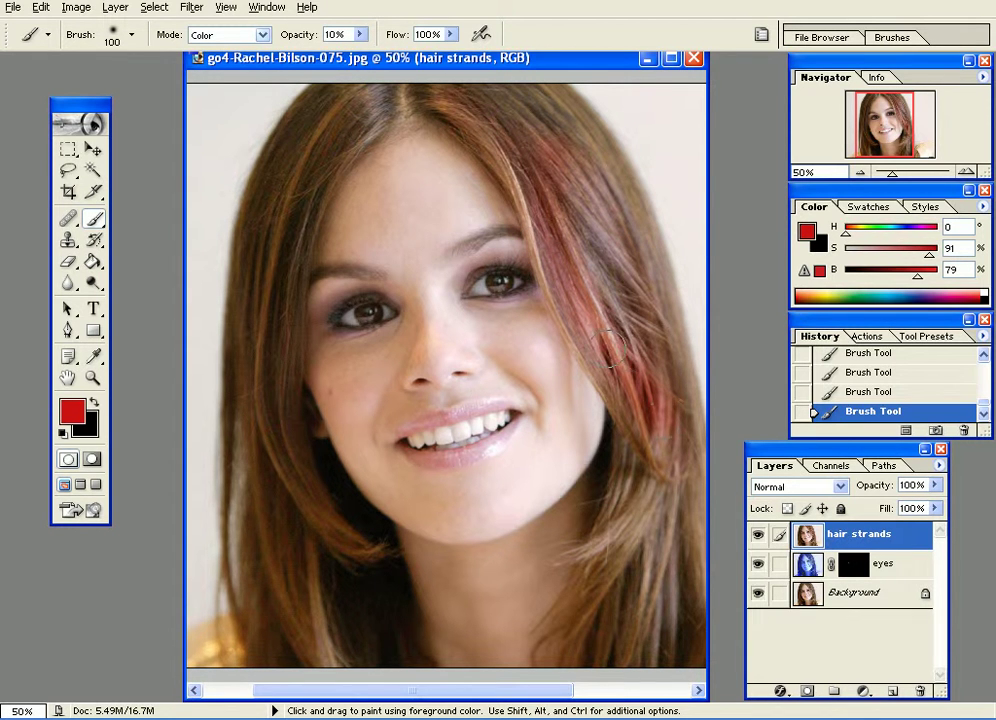
{"action": "key", "text": "ctrl+alt+z"}
{"action": "key", "text": "ctrl+alt+z"}
{"action": "key", "text": "ctrl+alt+z"}
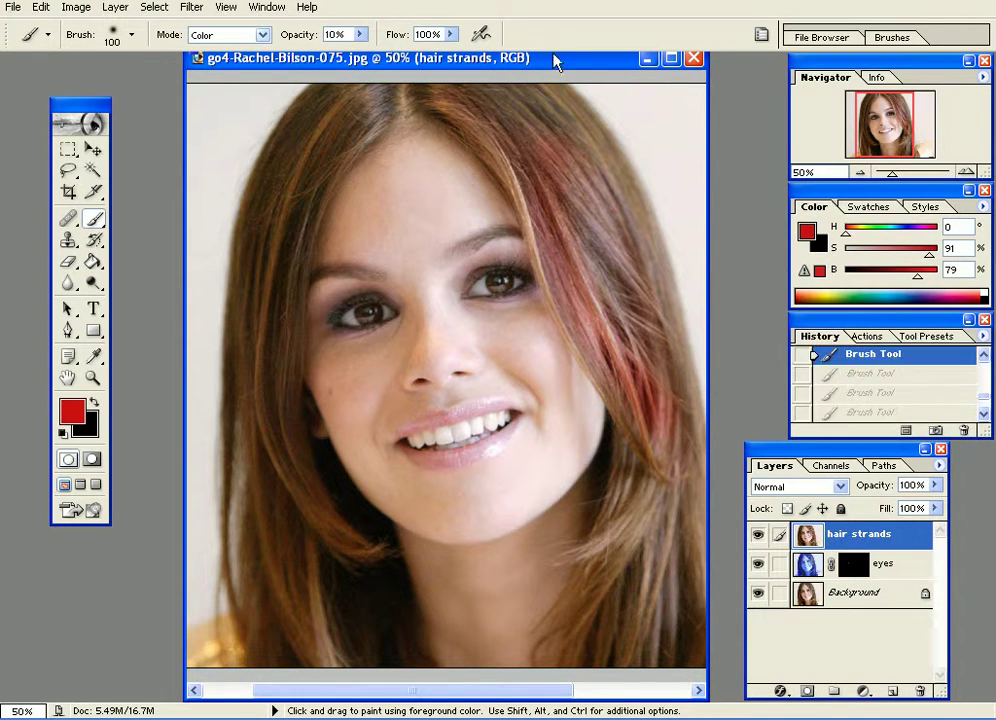
{"action": "left_click_drag", "start_coordinate": [337, 305], "coordinate": [392, 307]}
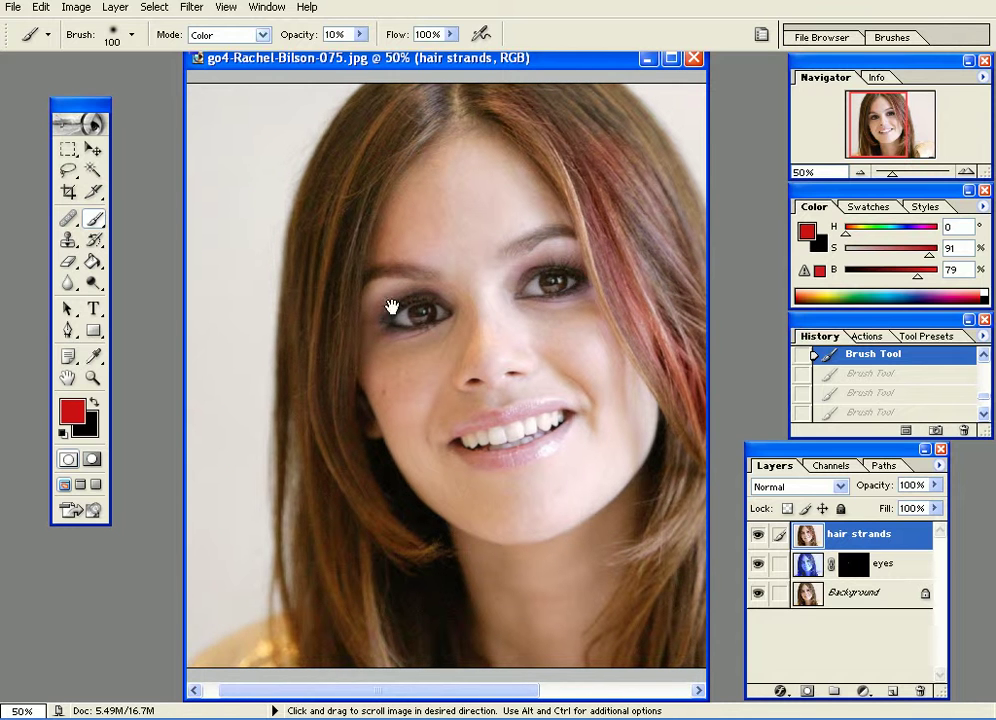
{"action": "left_click", "coordinate": [71, 411]}
Step: Change the paint colour from red to a bright, saturated yellow
{"action": "left_click", "coordinate": [572, 537]}
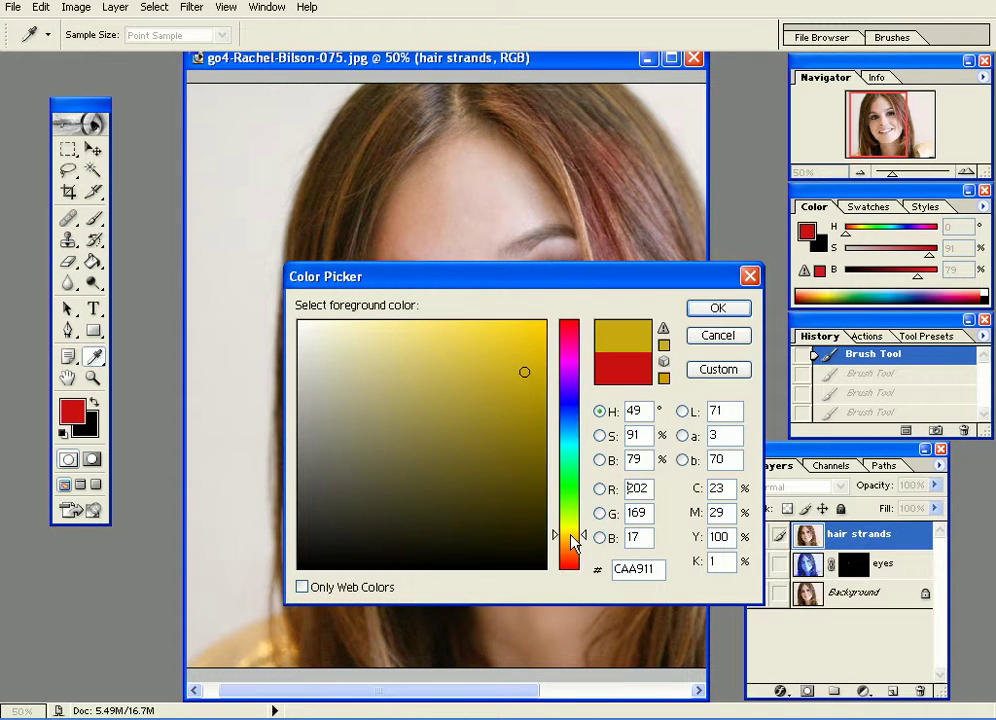
{"action": "left_click", "coordinate": [539, 325]}
{"action": "key", "text": "Escape"}
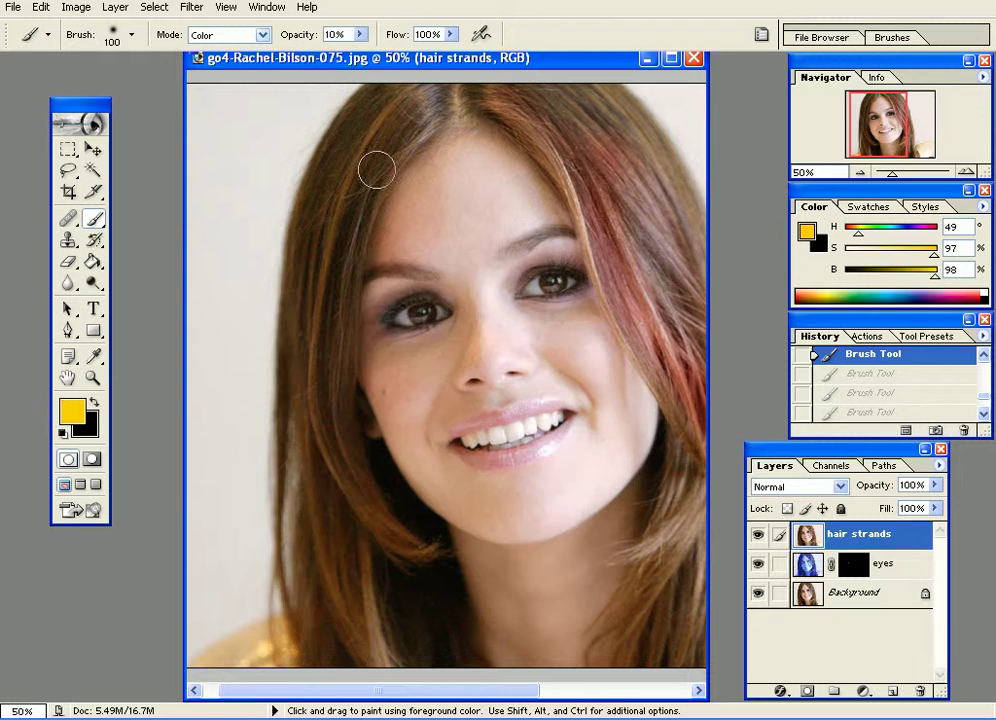
Step: Brush faint golden tint strokes over the hair, panning the photo as needed
{"action": "left_click_drag", "start_coordinate": [333, 300], "coordinate": [345, 167]}
{"action": "left_click_drag", "start_coordinate": [397, 318], "coordinate": [262, 318]}
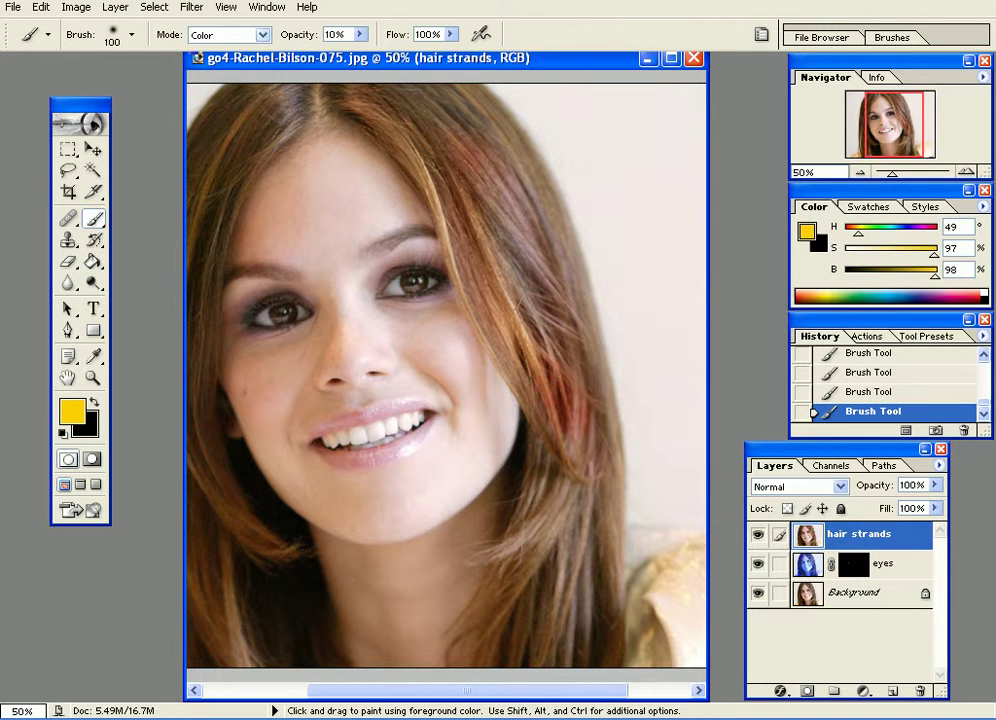
{"action": "left_click_drag", "start_coordinate": [487, 350], "coordinate": [544, 345]}
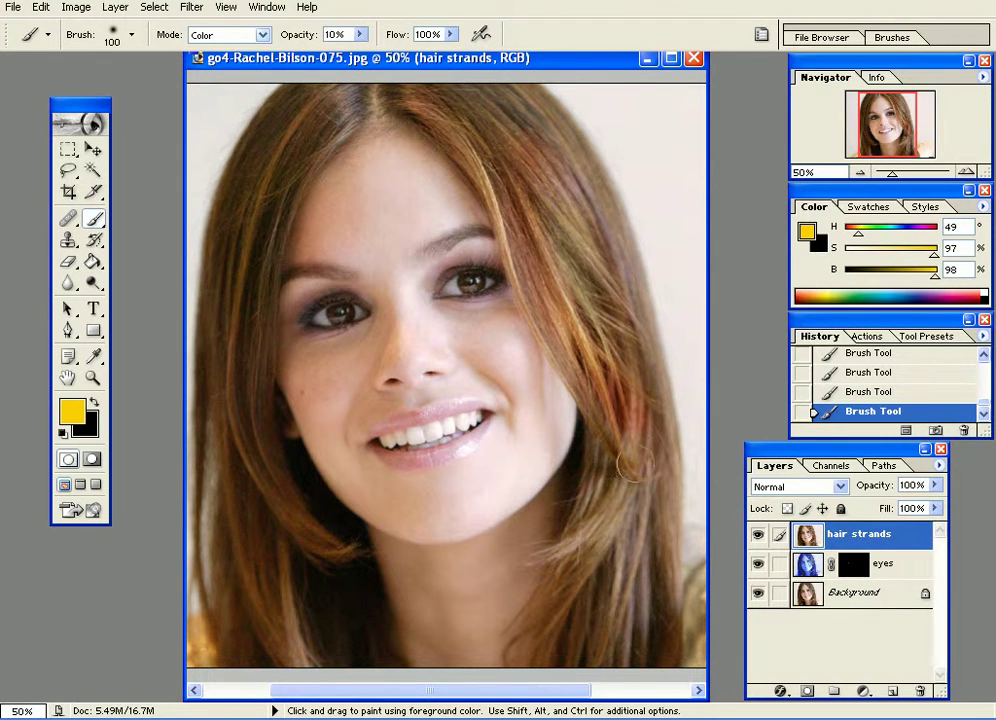
{"action": "left_click_drag", "start_coordinate": [605, 580], "coordinate": [630, 417]}
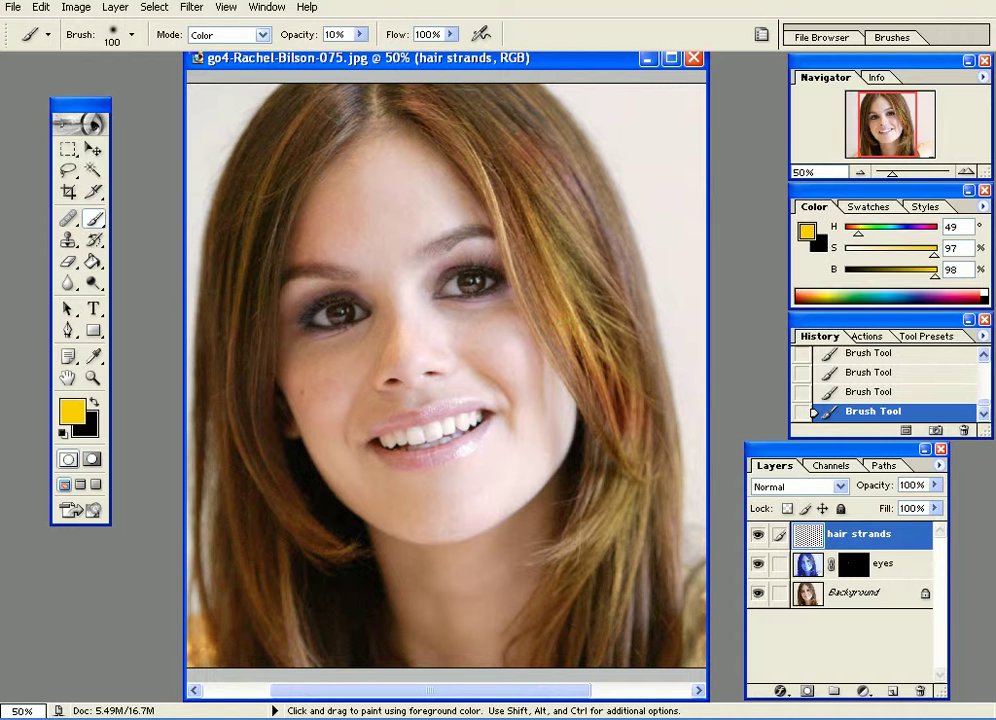
{"action": "left_click", "coordinate": [71, 410]}
Step: Set the paint colour to pale gold E9D579
{"action": "left_click", "coordinate": [513, 338]}
{"action": "left_click", "coordinate": [504, 329]}
{"action": "left_click", "coordinate": [485, 327]}
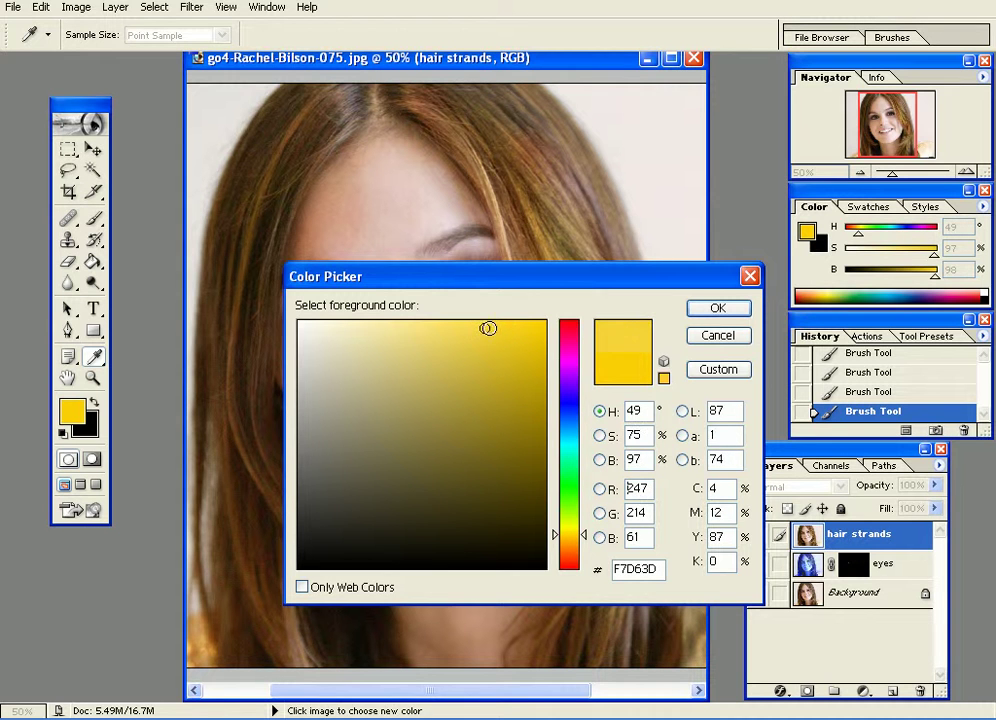
{"action": "left_click", "coordinate": [717, 308]}
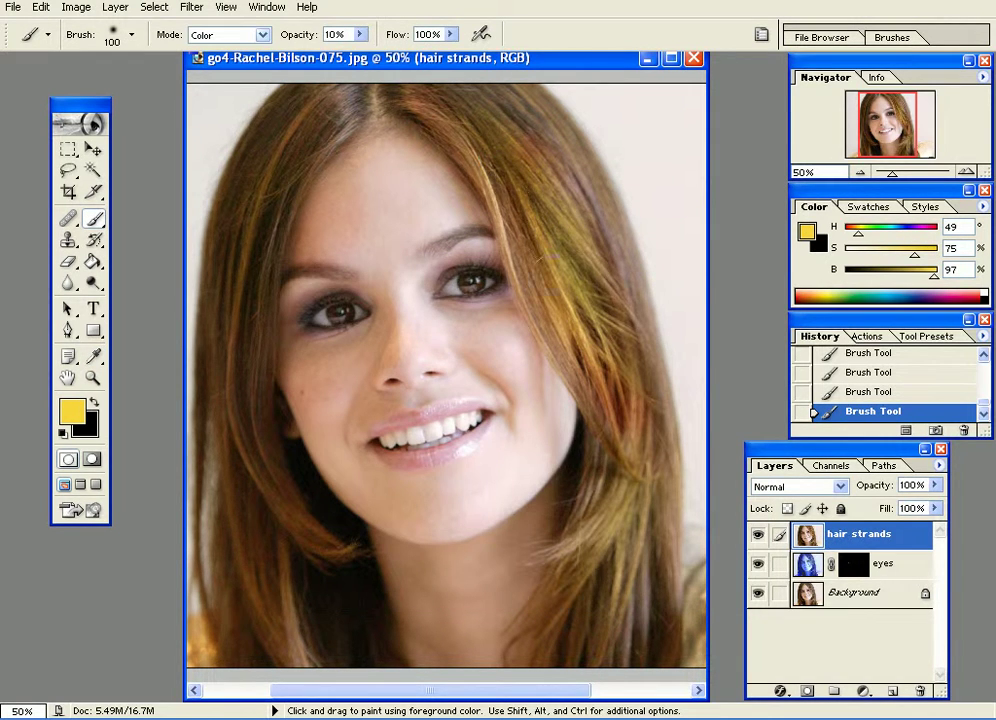
{"action": "left_click", "coordinate": [76, 408]}
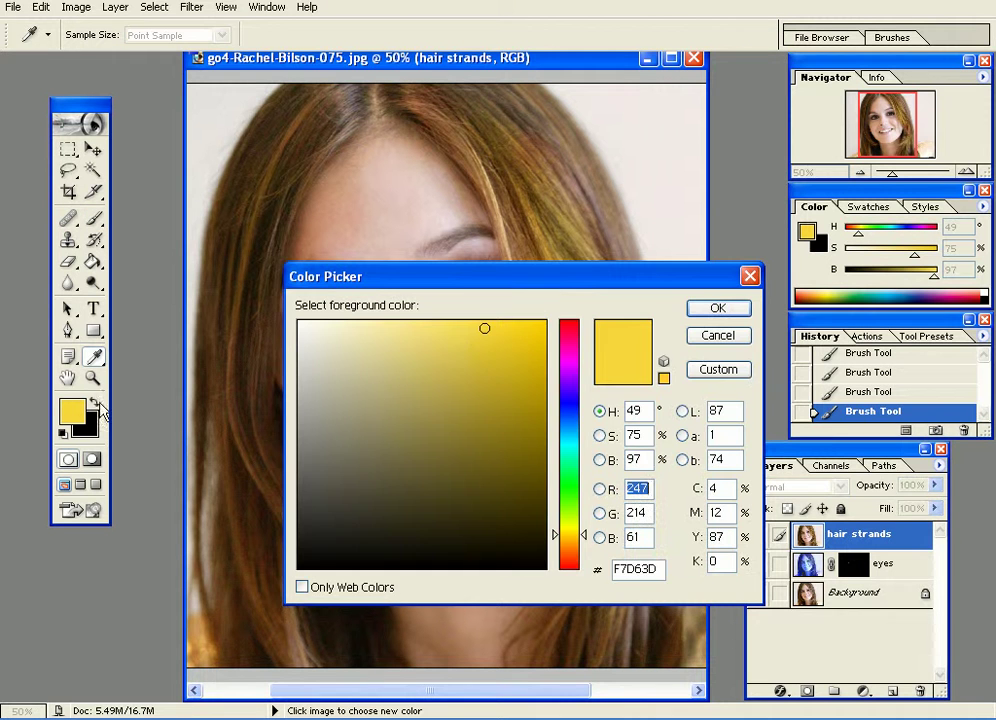
{"action": "left_click_drag", "start_coordinate": [459, 343], "coordinate": [416, 340]}
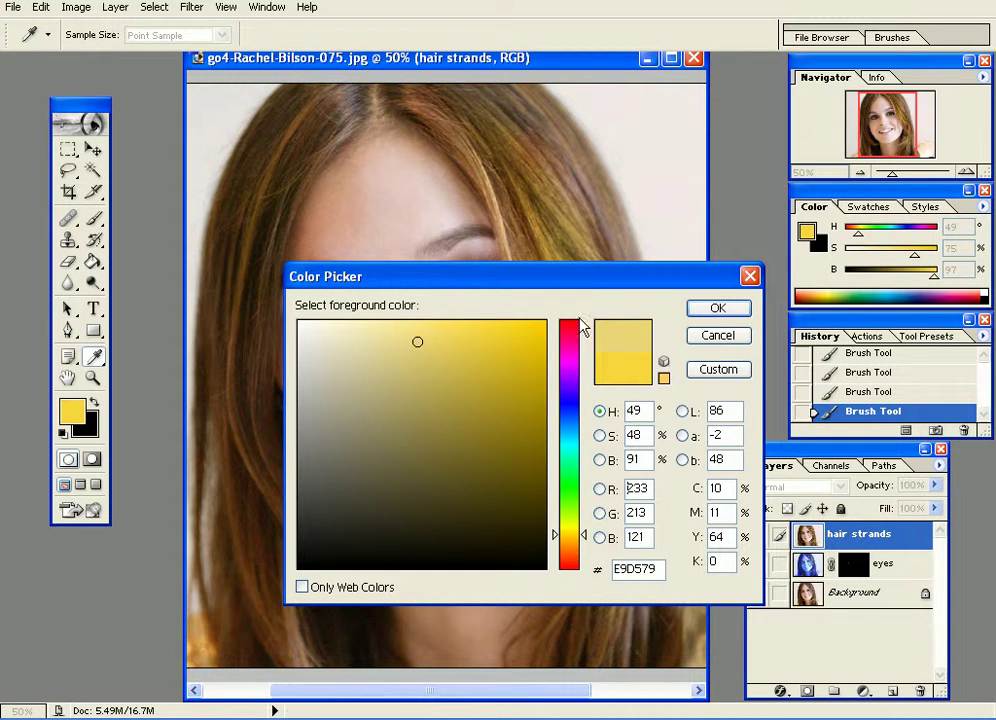
{"action": "left_click", "coordinate": [717, 308]}
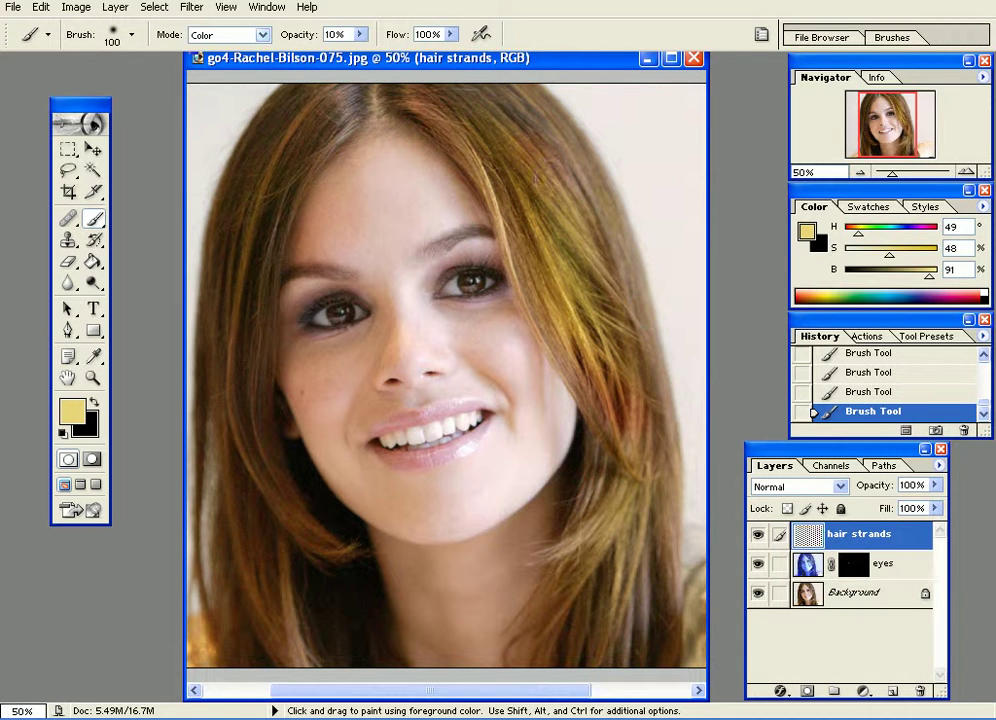
Step: Brush more faint golden tint through the hair on both sides of the face
{"action": "left_click_drag", "start_coordinate": [535, 220], "coordinate": [592, 220]}
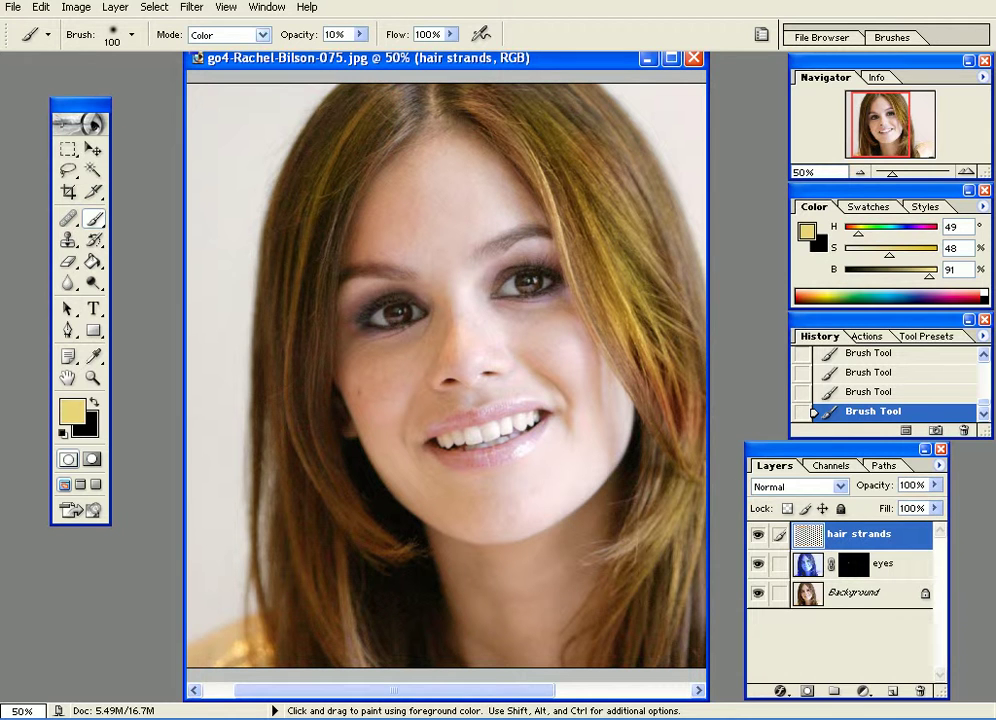
{"action": "left_click_drag", "start_coordinate": [311, 465], "coordinate": [196, 440]}
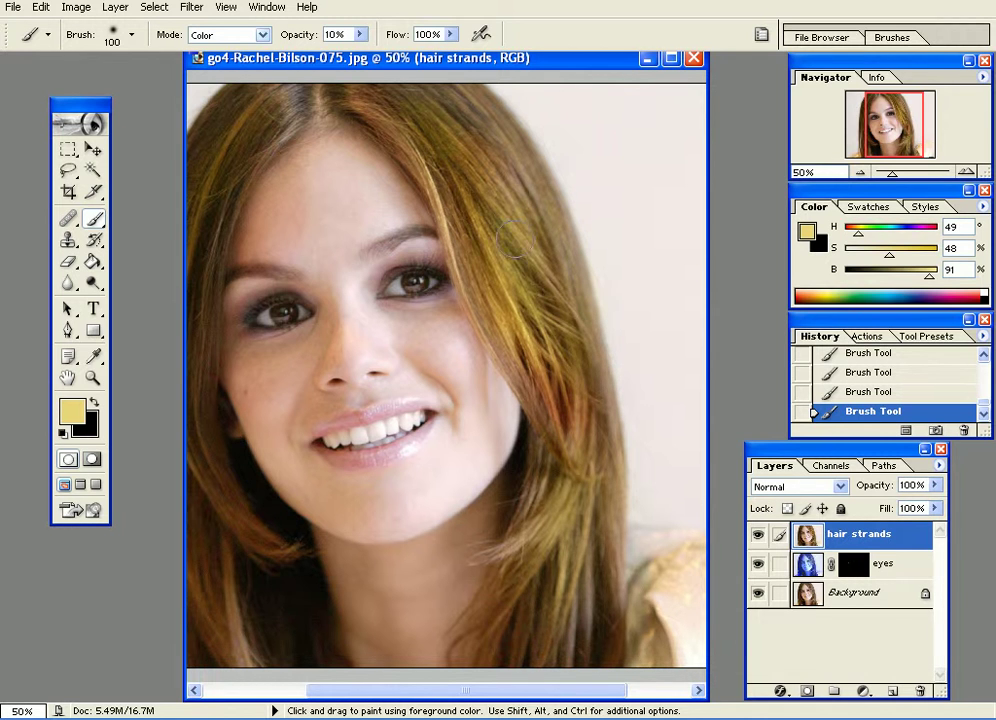
{"action": "left_click_drag", "start_coordinate": [492, 203], "coordinate": [557, 205]}
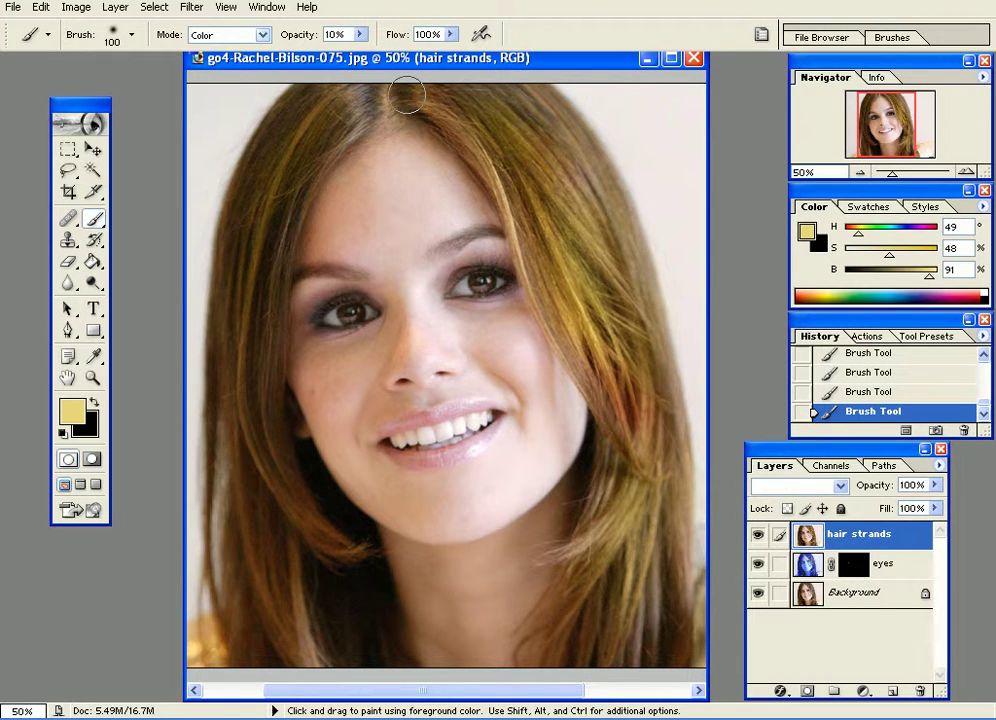
{"action": "left_click_drag", "start_coordinate": [551, 160], "coordinate": [521, 160]}
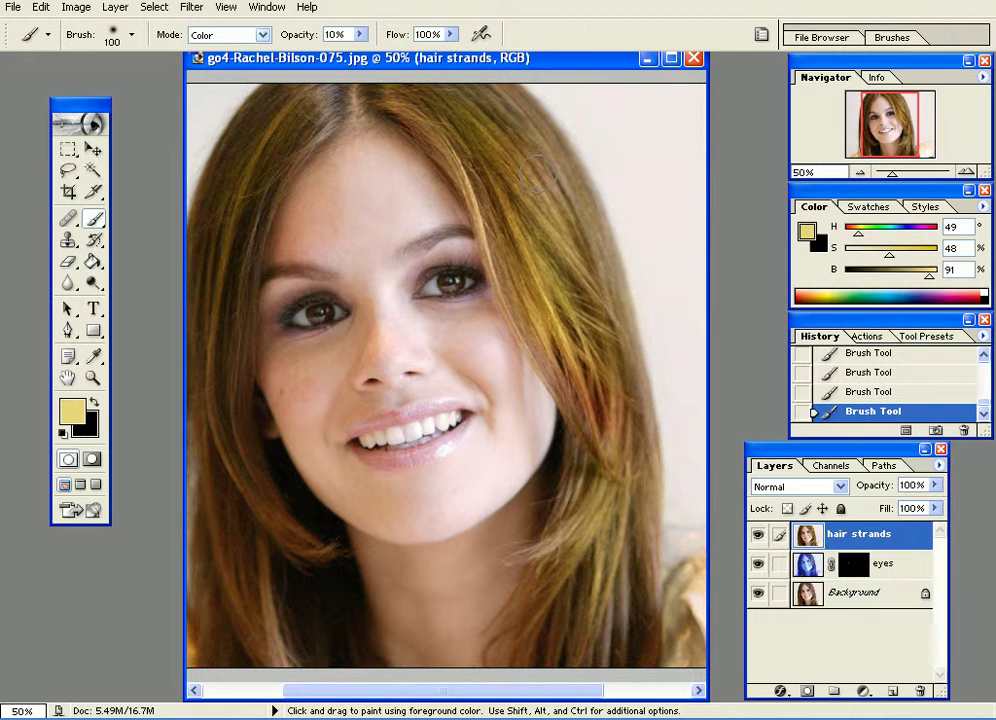
{"action": "mouse_move", "coordinate": [603, 410]}
{"action": "left_mouse_down"}
{"action": "mouse_move", "coordinate": [633, 527]}
{"action": "mouse_move", "coordinate": [607, 645]}
{"action": "mouse_move", "coordinate": [618, 582]}
{"action": "mouse_move", "coordinate": [598, 607]}
{"action": "mouse_move", "coordinate": [595, 567]}
{"action": "mouse_move", "coordinate": [611, 542]}
{"action": "mouse_move", "coordinate": [615, 395]}
{"action": "mouse_move", "coordinate": [627, 420]}
{"action": "mouse_move", "coordinate": [586, 335]}
{"action": "mouse_move", "coordinate": [588, 397]}
{"action": "left_mouse_up"}
Step: Lasso a small patch of hair and convert it to a Quick Mask
{"action": "left_click", "coordinate": [67, 172]}
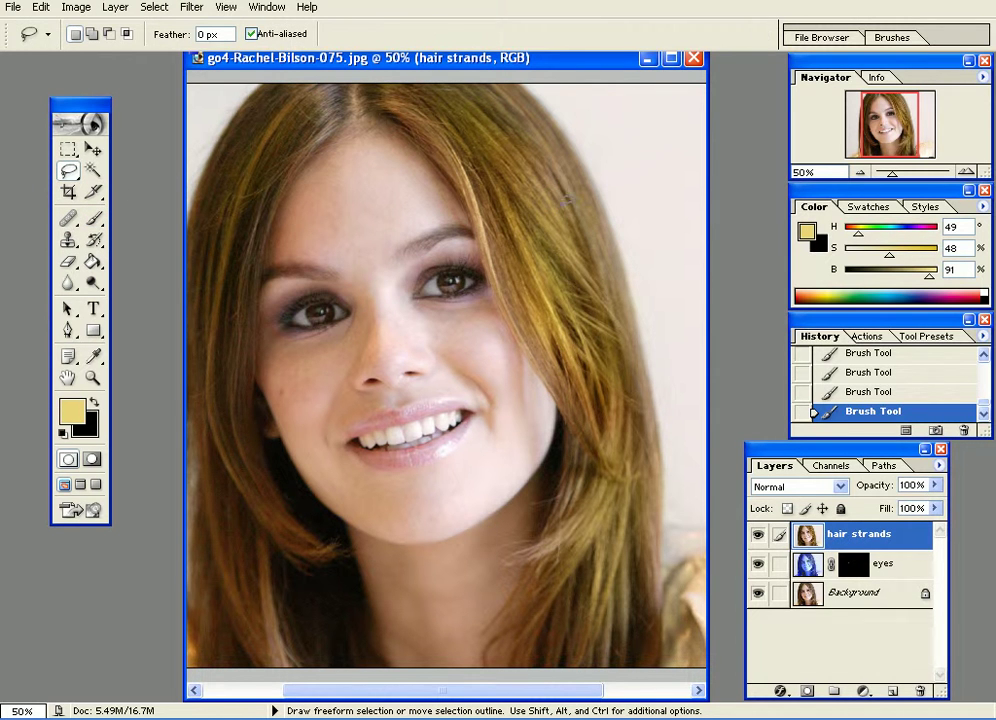
{"action": "left_click_drag", "start_coordinate": [530, 212], "coordinate": [545, 207]}
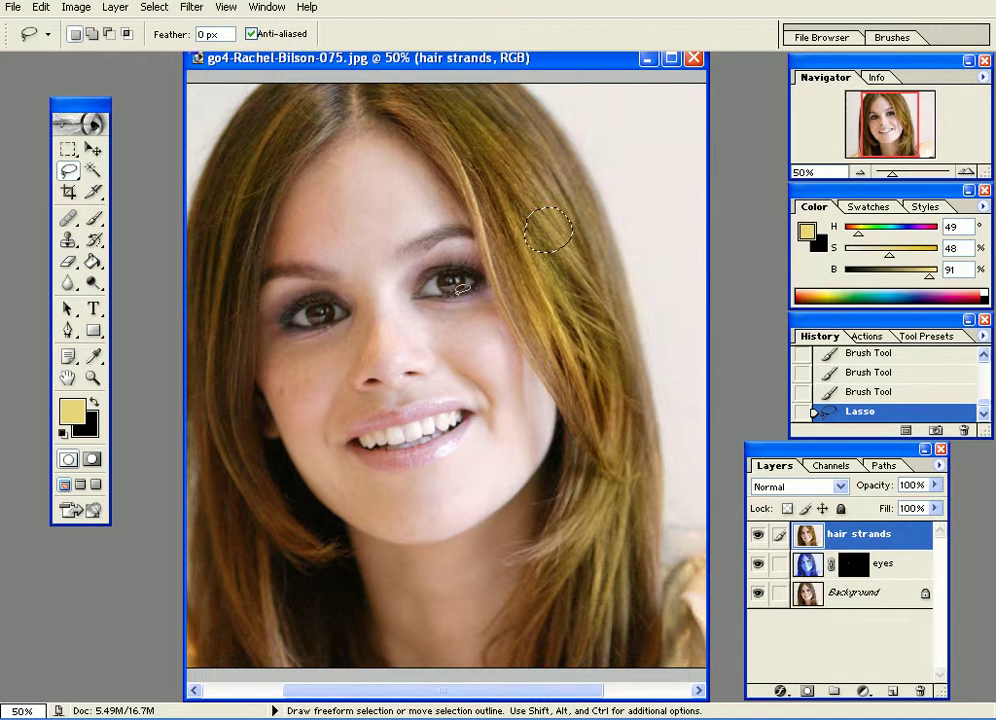
{"action": "left_click", "coordinate": [92, 460]}
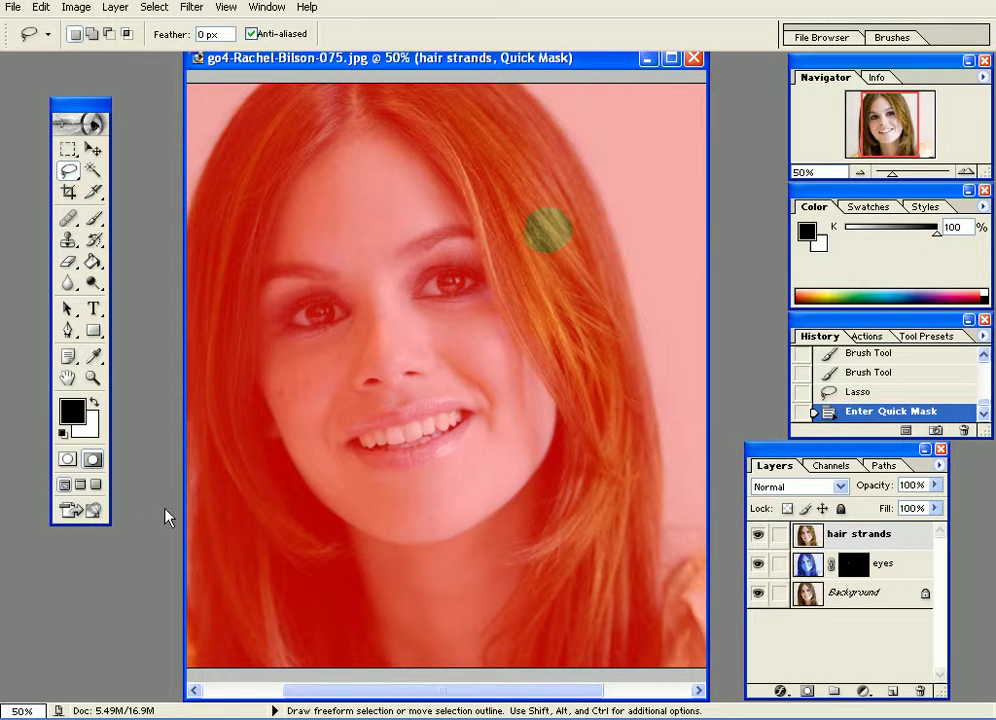
Step: Set the brush to Normal mode at 100% opacity for painting the mask
{"action": "left_click", "coordinate": [94, 218]}
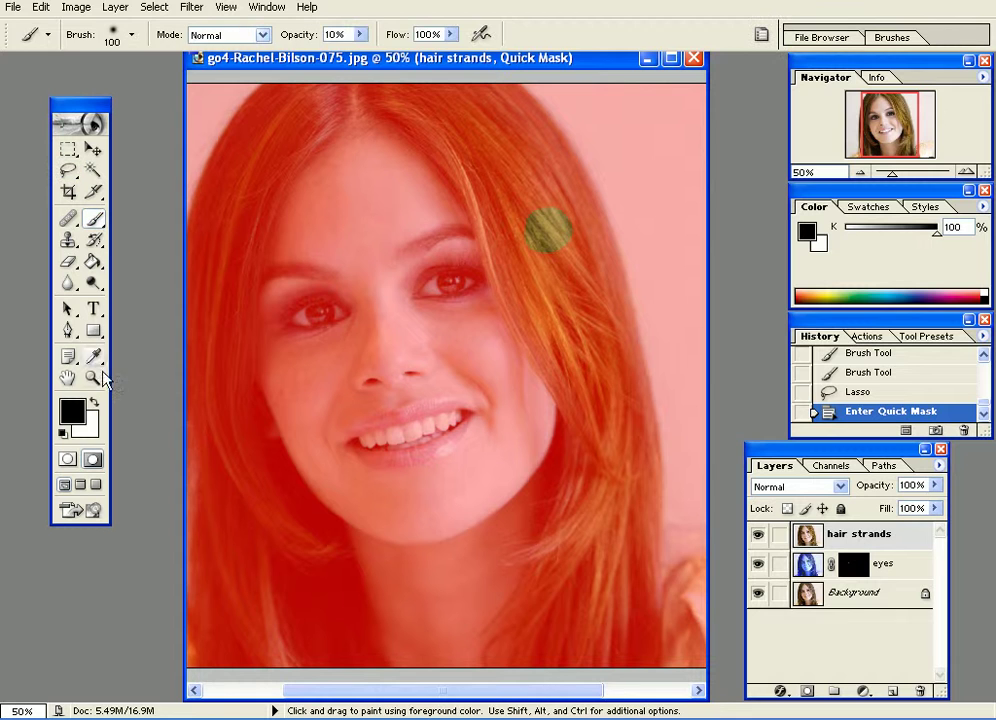
{"action": "left_click", "coordinate": [95, 403]}
{"action": "left_click", "coordinate": [546, 228]}
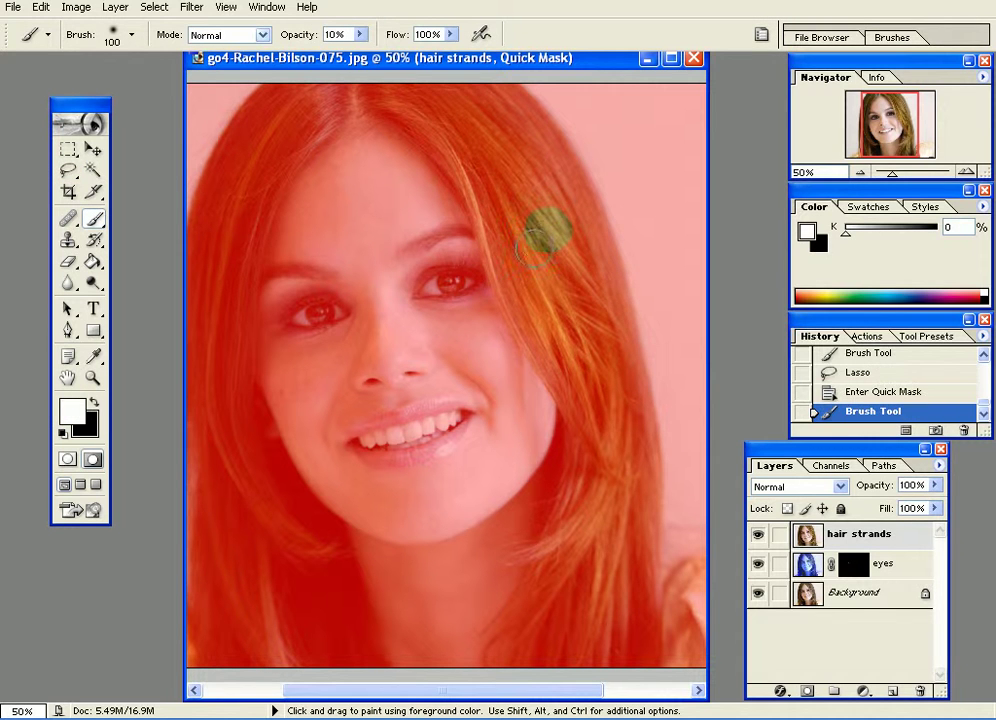
{"action": "left_click", "coordinate": [233, 36]}
{"action": "left_click", "coordinate": [340, 35]}
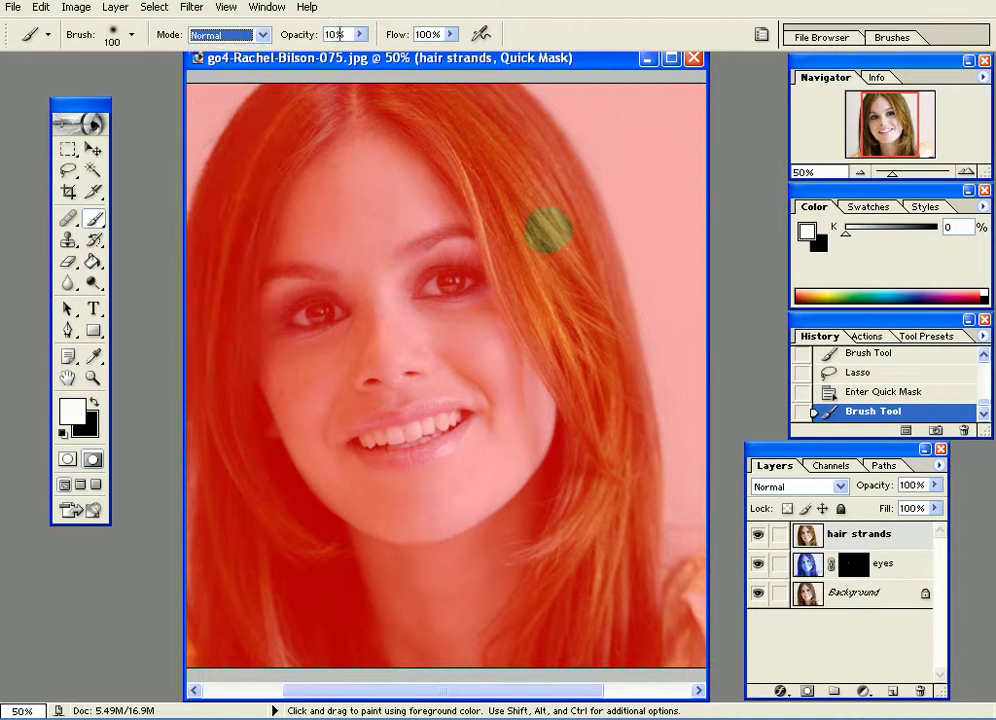
{"action": "left_click_drag", "start_coordinate": [360, 34], "coordinate": [558, 45]}
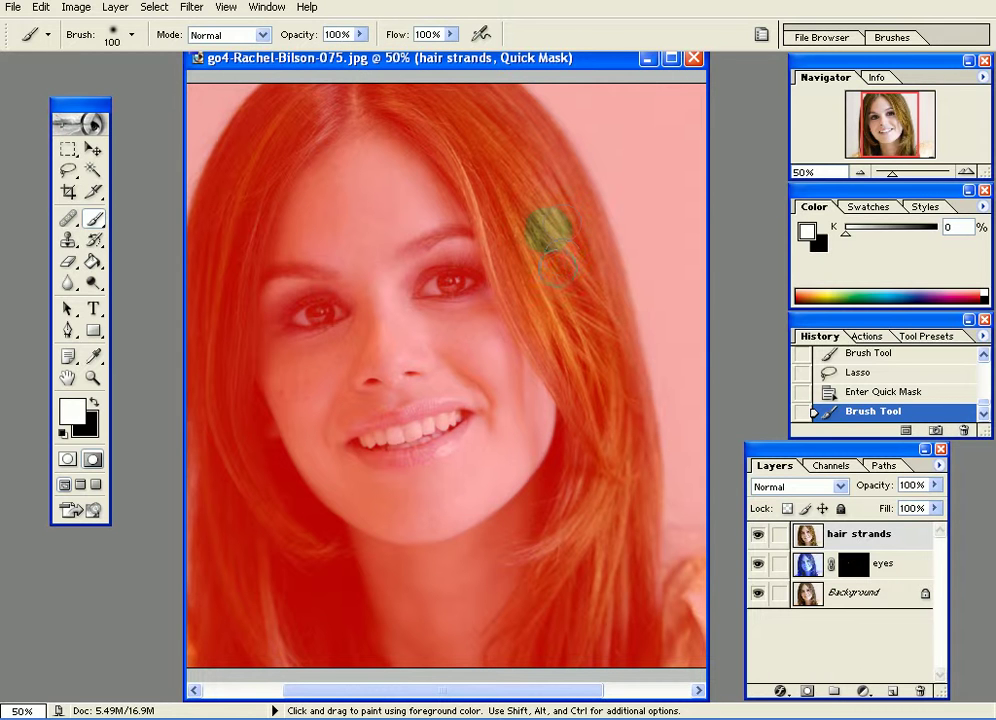
Step: Paint white over the right and left hair strands to uncover them in the mask
{"action": "mouse_move", "coordinate": [505, 250]}
{"action": "left_mouse_down"}
{"action": "mouse_move", "coordinate": [498, 192]}
{"action": "mouse_move", "coordinate": [497, 227]}
{"action": "mouse_move", "coordinate": [454, 145]}
{"action": "mouse_move", "coordinate": [382, 94]}
{"action": "left_mouse_up"}
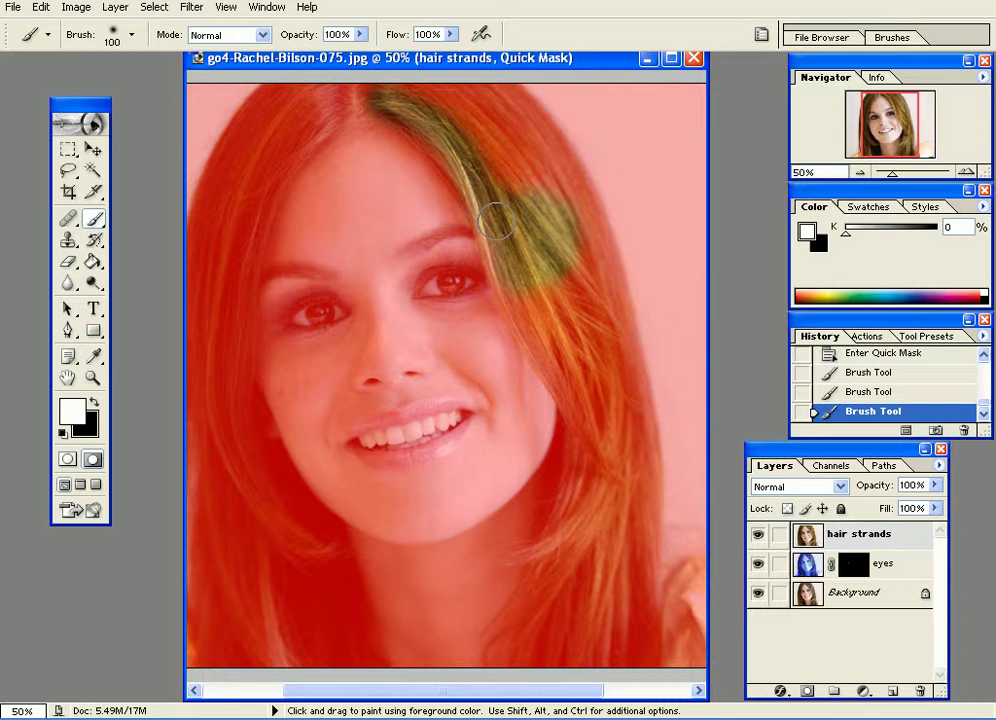
{"action": "left_click_drag", "start_coordinate": [514, 294], "coordinate": [536, 318]}
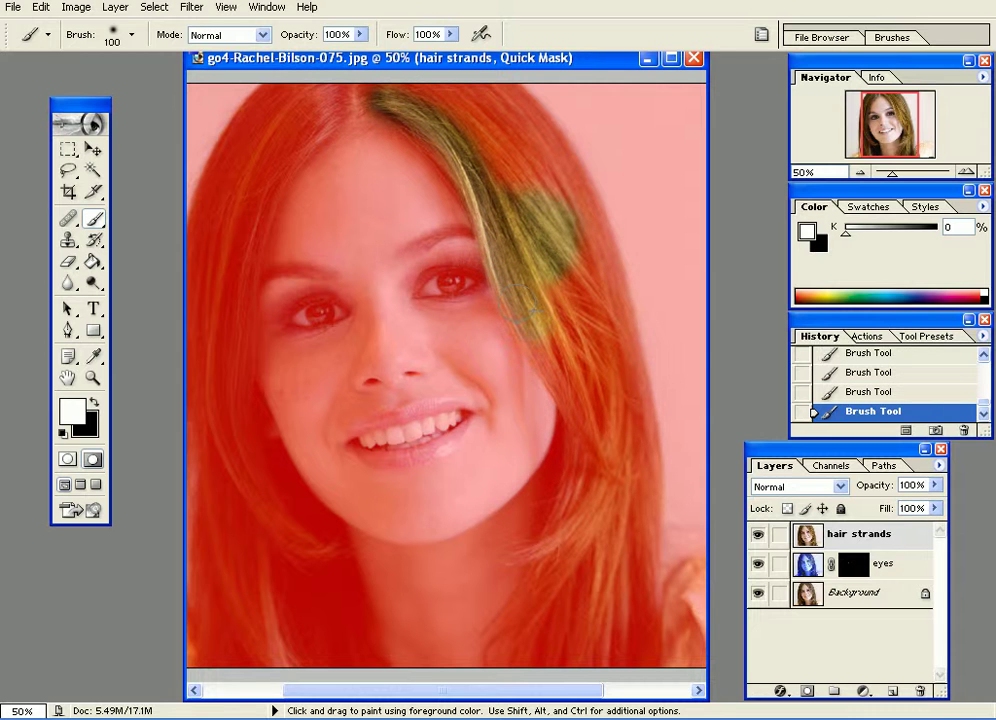
{"action": "left_click_drag", "start_coordinate": [561, 365], "coordinate": [596, 482]}
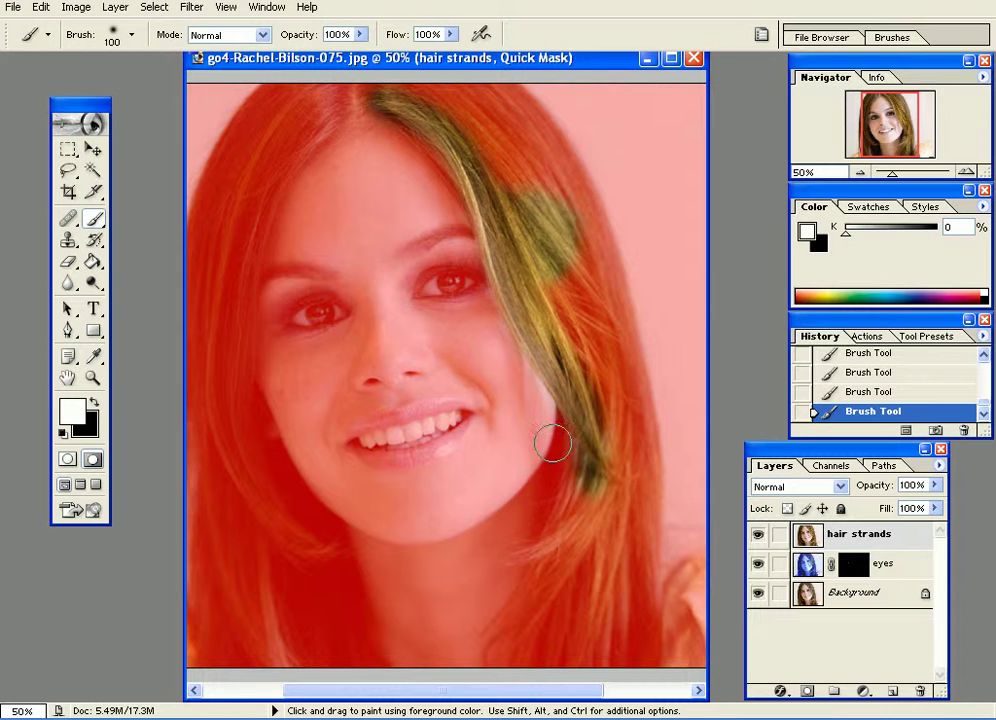
{"action": "key", "text": "x"}
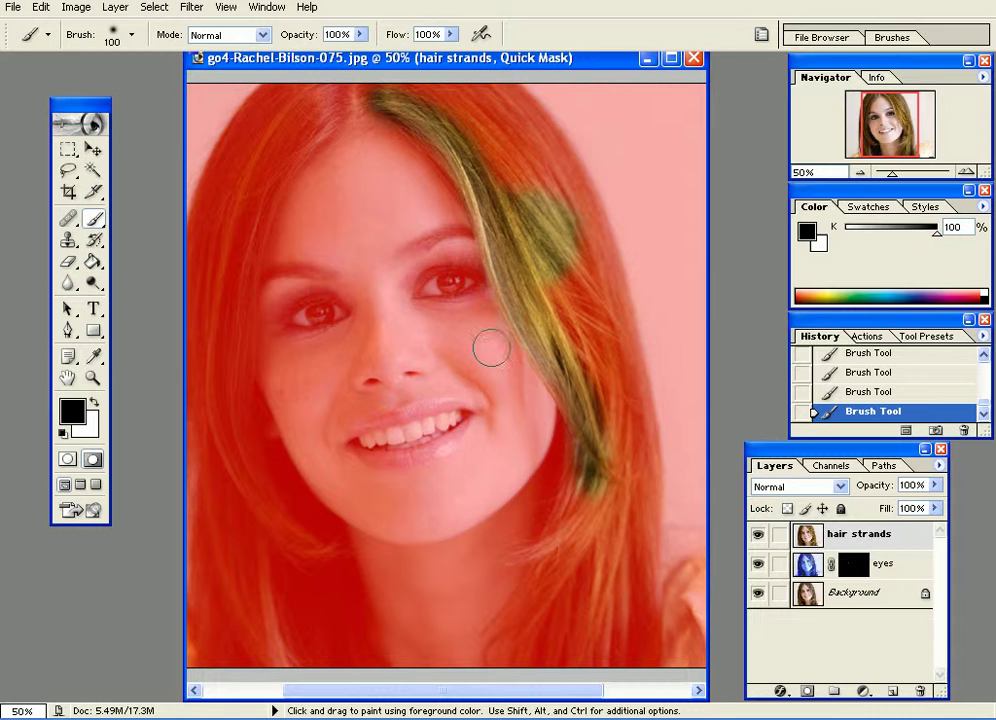
{"action": "key", "text": "x"}
{"action": "mouse_move", "coordinate": [563, 505]}
{"action": "left_mouse_down"}
{"action": "mouse_move", "coordinate": [526, 568]}
{"action": "mouse_move", "coordinate": [532, 592]}
{"action": "mouse_move", "coordinate": [506, 640]}
{"action": "mouse_move", "coordinate": [542, 655]}
{"action": "mouse_move", "coordinate": [606, 644]}
{"action": "mouse_move", "coordinate": [633, 658]}
{"action": "mouse_move", "coordinate": [645, 636]}
{"action": "mouse_move", "coordinate": [645, 435]}
{"action": "mouse_move", "coordinate": [595, 197]}
{"action": "mouse_move", "coordinate": [531, 110]}
{"action": "mouse_move", "coordinate": [496, 92]}
{"action": "mouse_move", "coordinate": [387, 88]}
{"action": "mouse_move", "coordinate": [454, 116]}
{"action": "mouse_move", "coordinate": [512, 173]}
{"action": "mouse_move", "coordinate": [472, 110]}
{"action": "left_mouse_up"}
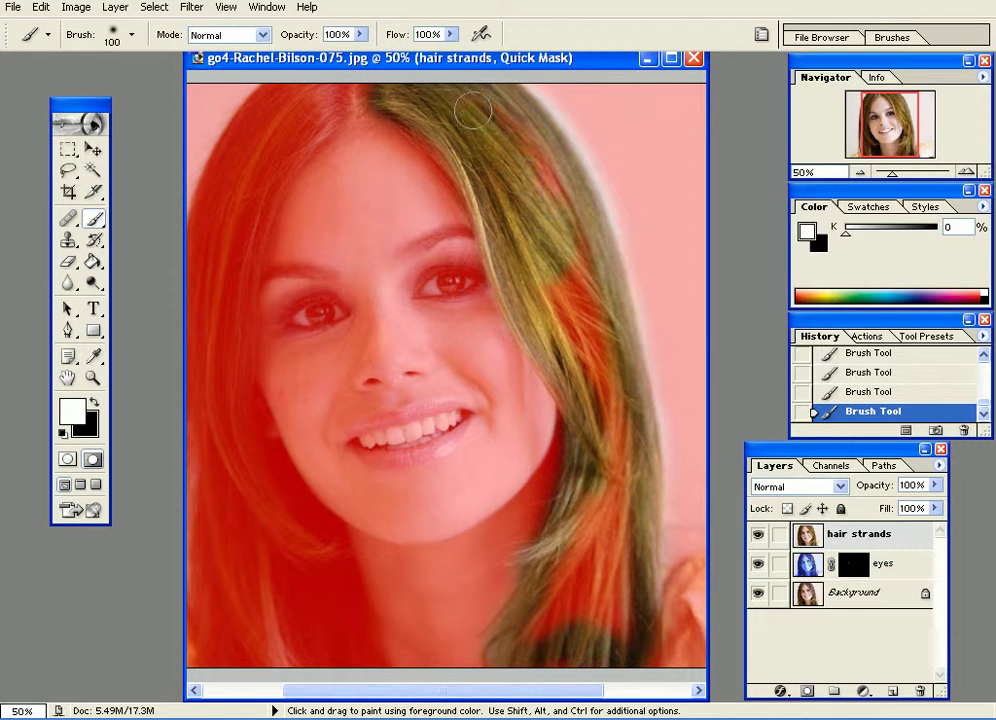
{"action": "mouse_move", "coordinate": [549, 264]}
{"action": "left_mouse_down"}
{"action": "mouse_move", "coordinate": [569, 339]}
{"action": "mouse_move", "coordinate": [587, 362]}
{"action": "mouse_move", "coordinate": [560, 242]}
{"action": "mouse_move", "coordinate": [588, 329]}
{"action": "mouse_move", "coordinate": [579, 269]}
{"action": "mouse_move", "coordinate": [599, 352]}
{"action": "mouse_move", "coordinate": [595, 564]}
{"action": "mouse_move", "coordinate": [615, 421]}
{"action": "mouse_move", "coordinate": [619, 428]}
{"action": "mouse_move", "coordinate": [619, 548]}
{"action": "mouse_move", "coordinate": [600, 646]}
{"action": "mouse_move", "coordinate": [611, 576]}
{"action": "mouse_move", "coordinate": [567, 608]}
{"action": "mouse_move", "coordinate": [592, 564]}
{"action": "mouse_move", "coordinate": [535, 620]}
{"action": "mouse_move", "coordinate": [547, 576]}
{"action": "mouse_move", "coordinate": [575, 551]}
{"action": "left_mouse_up"}
{"action": "mouse_move", "coordinate": [312, 597]}
{"action": "left_mouse_down"}
{"action": "mouse_move", "coordinate": [337, 649]}
{"action": "mouse_move", "coordinate": [268, 636]}
{"action": "mouse_move", "coordinate": [252, 608]}
{"action": "mouse_move", "coordinate": [288, 672]}
{"action": "mouse_move", "coordinate": [214, 649]}
{"action": "mouse_move", "coordinate": [216, 660]}
{"action": "mouse_move", "coordinate": [205, 620]}
{"action": "mouse_move", "coordinate": [218, 565]}
{"action": "mouse_move", "coordinate": [208, 668]}
{"action": "mouse_move", "coordinate": [222, 637]}
{"action": "mouse_move", "coordinate": [353, 660]}
{"action": "mouse_move", "coordinate": [326, 554]}
{"action": "mouse_move", "coordinate": [268, 472]}
{"action": "mouse_move", "coordinate": [236, 391]}
{"action": "mouse_move", "coordinate": [228, 415]}
{"action": "mouse_move", "coordinate": [317, 568]}
{"action": "mouse_move", "coordinate": [309, 634]}
{"action": "mouse_move", "coordinate": [282, 625]}
{"action": "mouse_move", "coordinate": [266, 556]}
{"action": "mouse_move", "coordinate": [228, 585]}
{"action": "mouse_move", "coordinate": [216, 545]}
{"action": "mouse_move", "coordinate": [203, 655]}
{"action": "mouse_move", "coordinate": [205, 520]}
{"action": "mouse_move", "coordinate": [232, 503]}
{"action": "mouse_move", "coordinate": [226, 482]}
{"action": "mouse_move", "coordinate": [210, 488]}
{"action": "mouse_move", "coordinate": [198, 477]}
{"action": "mouse_move", "coordinate": [203, 366]}
{"action": "mouse_move", "coordinate": [239, 417]}
{"action": "mouse_move", "coordinate": [248, 393]}
{"action": "mouse_move", "coordinate": [237, 276]}
{"action": "left_mouse_up"}
{"action": "mouse_move", "coordinate": [242, 271]}
{"action": "left_mouse_down"}
{"action": "mouse_move", "coordinate": [258, 193]}
{"action": "mouse_move", "coordinate": [232, 280]}
{"action": "mouse_move", "coordinate": [245, 213]}
{"action": "mouse_move", "coordinate": [269, 171]}
{"action": "mouse_move", "coordinate": [345, 100]}
{"action": "mouse_move", "coordinate": [267, 96]}
{"action": "mouse_move", "coordinate": [219, 165]}
{"action": "mouse_move", "coordinate": [196, 238]}
{"action": "mouse_move", "coordinate": [209, 369]}
{"action": "mouse_move", "coordinate": [227, 232]}
{"action": "mouse_move", "coordinate": [289, 122]}
{"action": "mouse_move", "coordinate": [245, 95]}
{"action": "mouse_move", "coordinate": [300, 88]}
{"action": "left_mouse_up"}
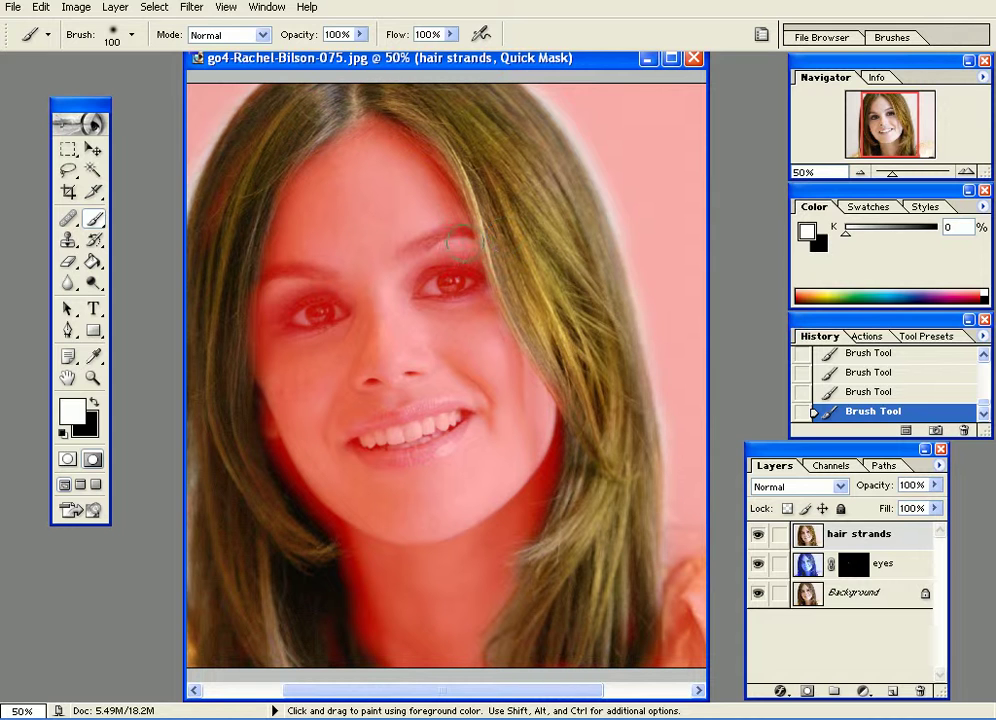
Step: Refine mask edges around face and hair swapping black and white, then exit Quick Mask to a selection
{"action": "left_click_drag", "start_coordinate": [212, 580], "coordinate": [225, 602]}
{"action": "key", "text": "x"}
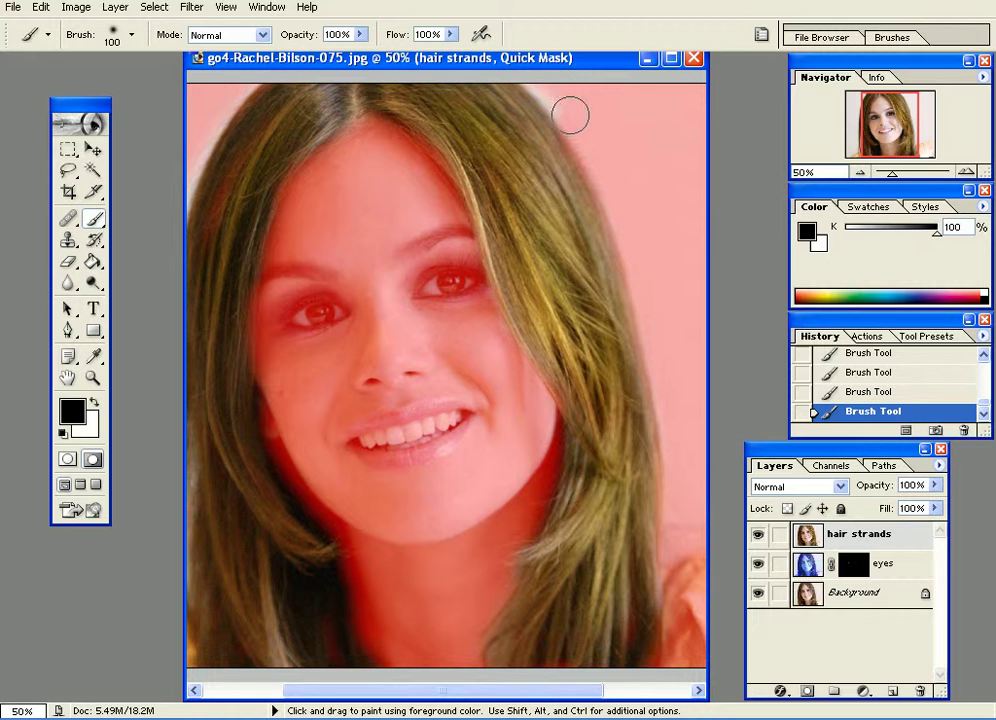
{"action": "key", "text": "x"}
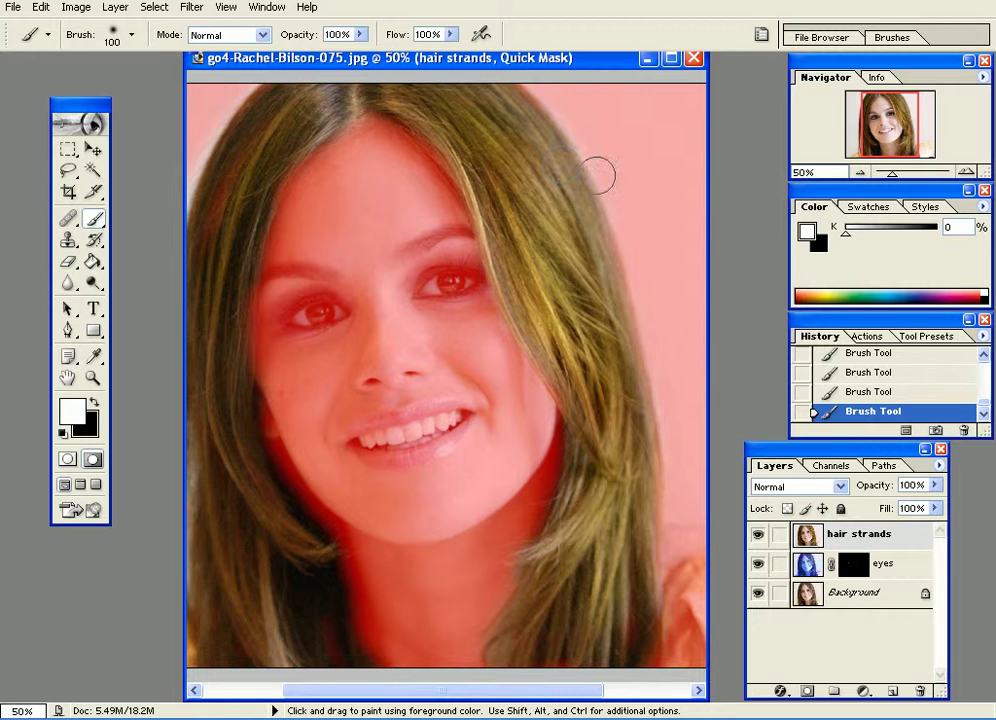
{"action": "key", "text": "x"}
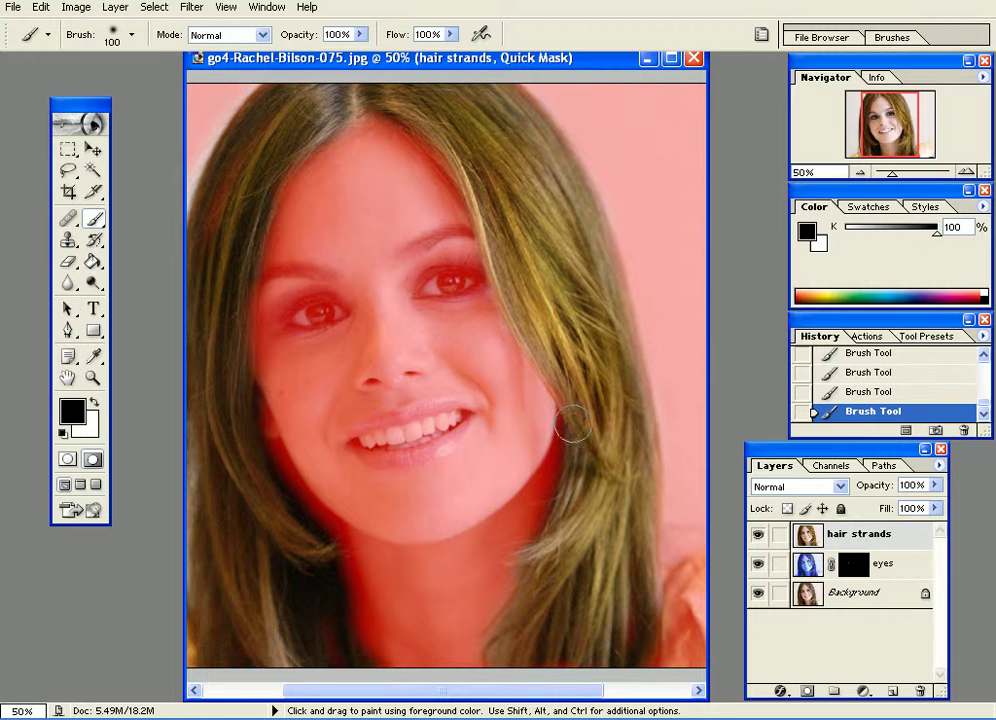
{"action": "key", "text": "x"}
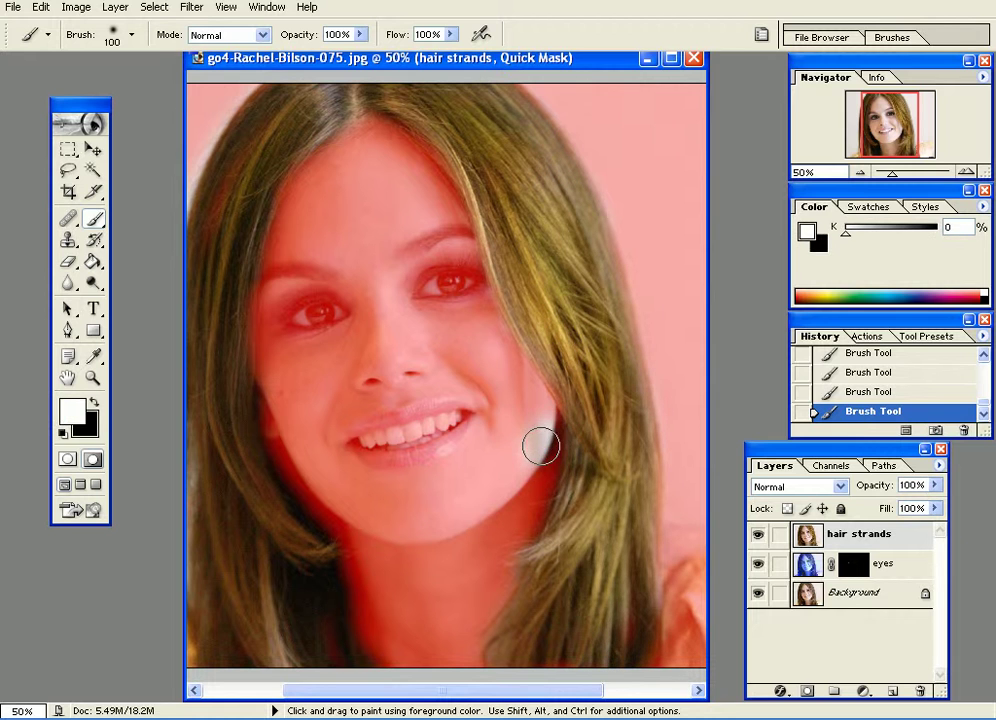
{"action": "key", "text": "x"}
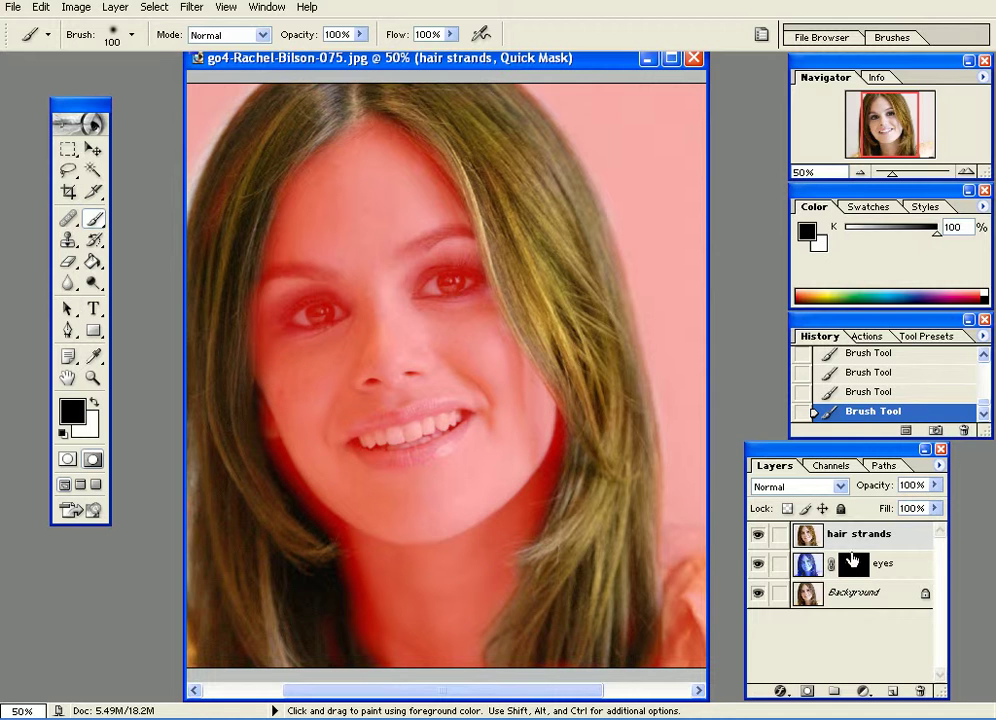
{"action": "left_click", "coordinate": [67, 459]}
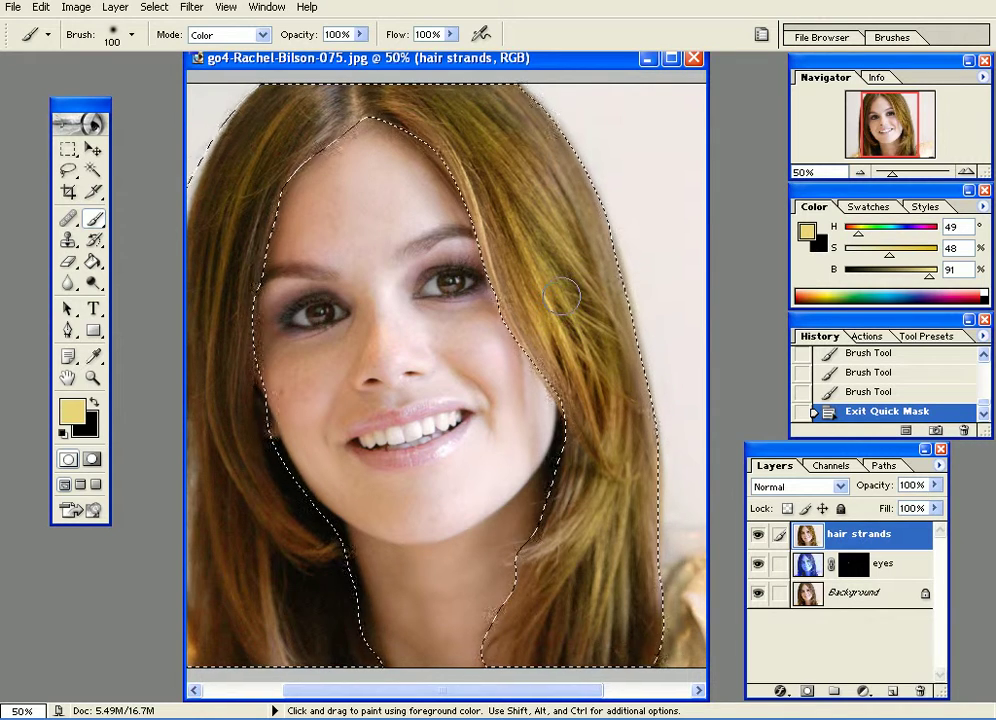
Step: Apply Color Balance of +22, -2, -100 to the selected hair's midtones
{"action": "left_click", "coordinate": [76, 7]}
{"action": "mouse_move", "coordinate": [89, 53]}
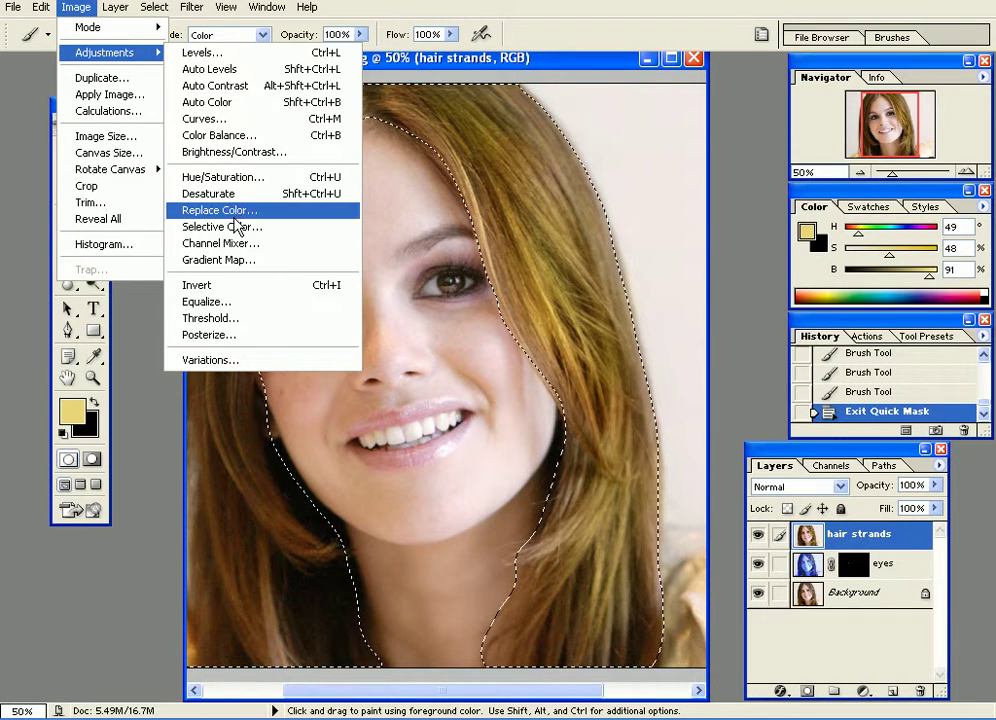
{"action": "left_click", "coordinate": [222, 136]}
{"action": "left_click_drag", "start_coordinate": [520, 428], "coordinate": [774, 119]}
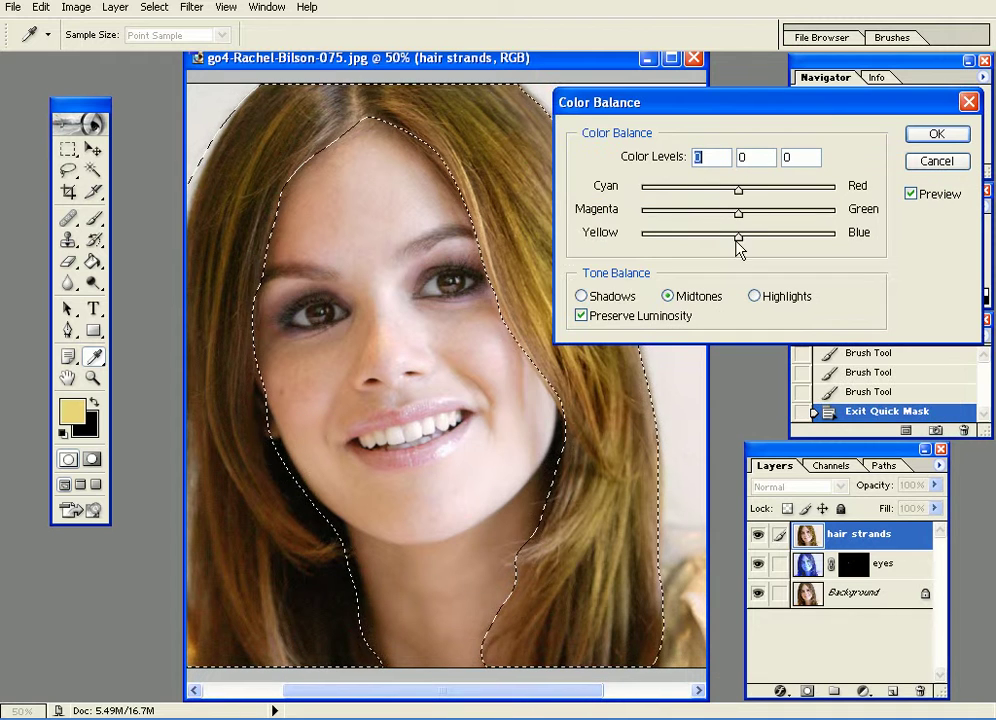
{"action": "left_click_drag", "start_coordinate": [738, 237], "coordinate": [658, 241]}
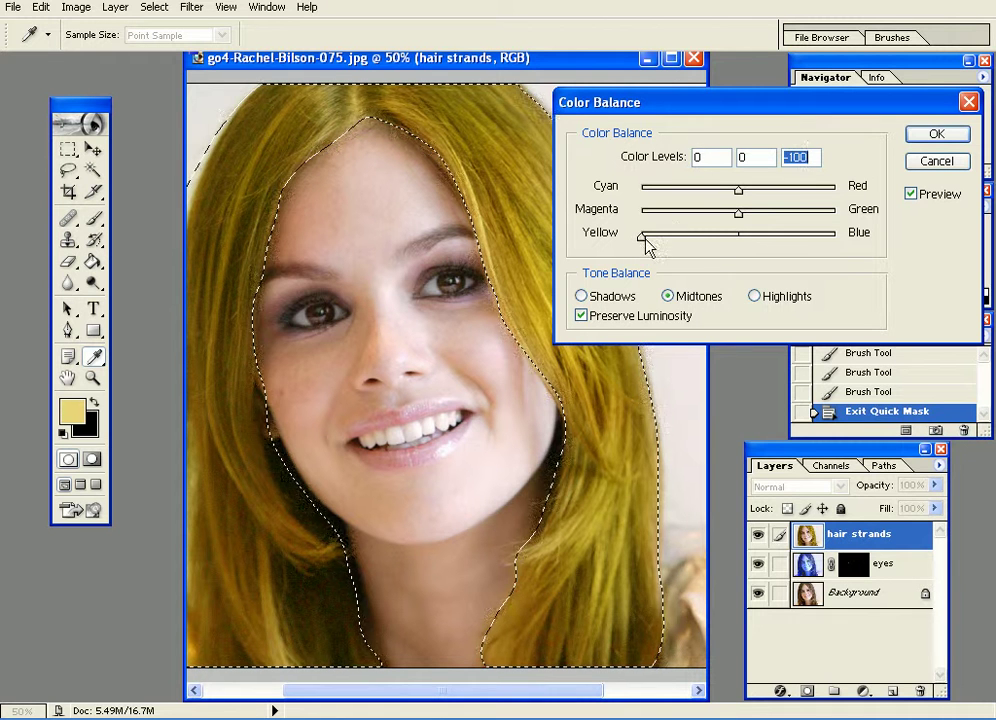
{"action": "mouse_move", "coordinate": [739, 193]}
{"action": "left_mouse_down"}
{"action": "mouse_move", "coordinate": [780, 195]}
{"action": "mouse_move", "coordinate": [760, 195]}
{"action": "mouse_move", "coordinate": [745, 222]}
{"action": "mouse_move", "coordinate": [767, 220]}
{"action": "mouse_move", "coordinate": [727, 216]}
{"action": "mouse_move", "coordinate": [737, 218]}
{"action": "left_mouse_up"}
{"action": "left_click", "coordinate": [935, 137]}
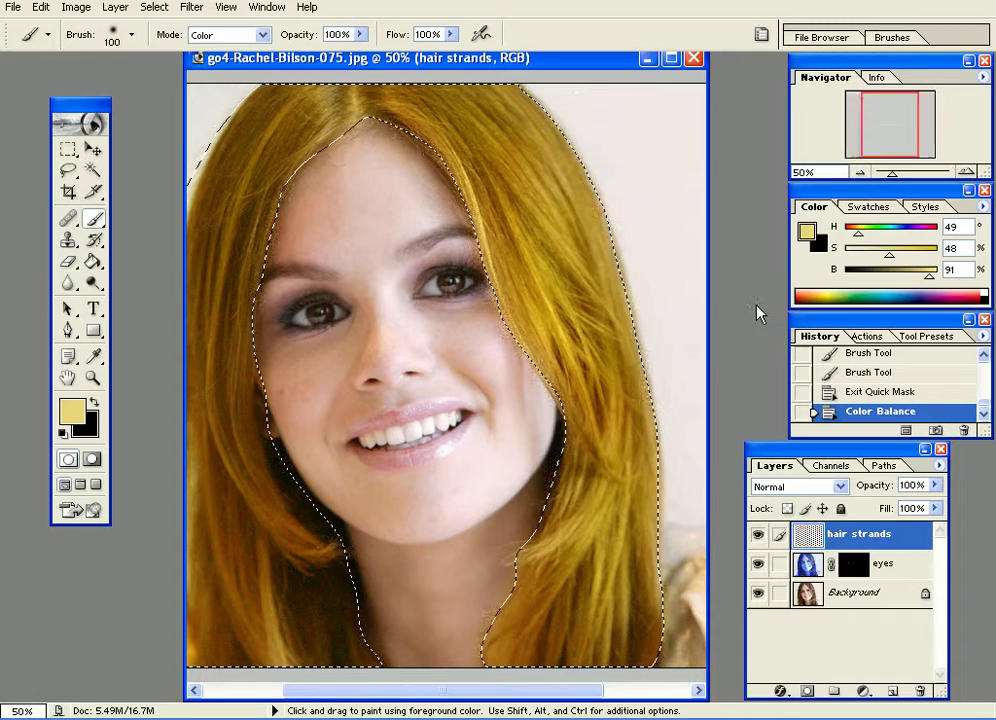
Step: Undo and redo the Color Balance to compare before and after
{"action": "key", "text": "ctrl+z"}
{"action": "key", "text": "ctrl+z"}
{"action": "key", "text": "ctrl+z"}
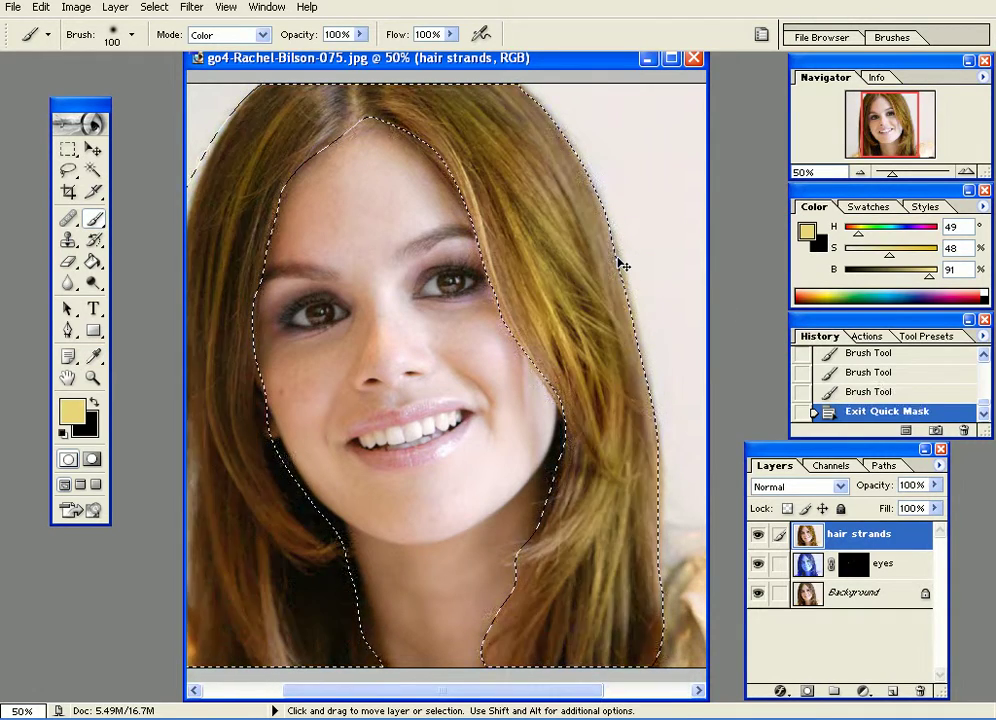
{"action": "key", "text": "ctrl+z"}
{"action": "key", "text": "ctrl+z"}
{"action": "key", "text": "ctrl+z"}
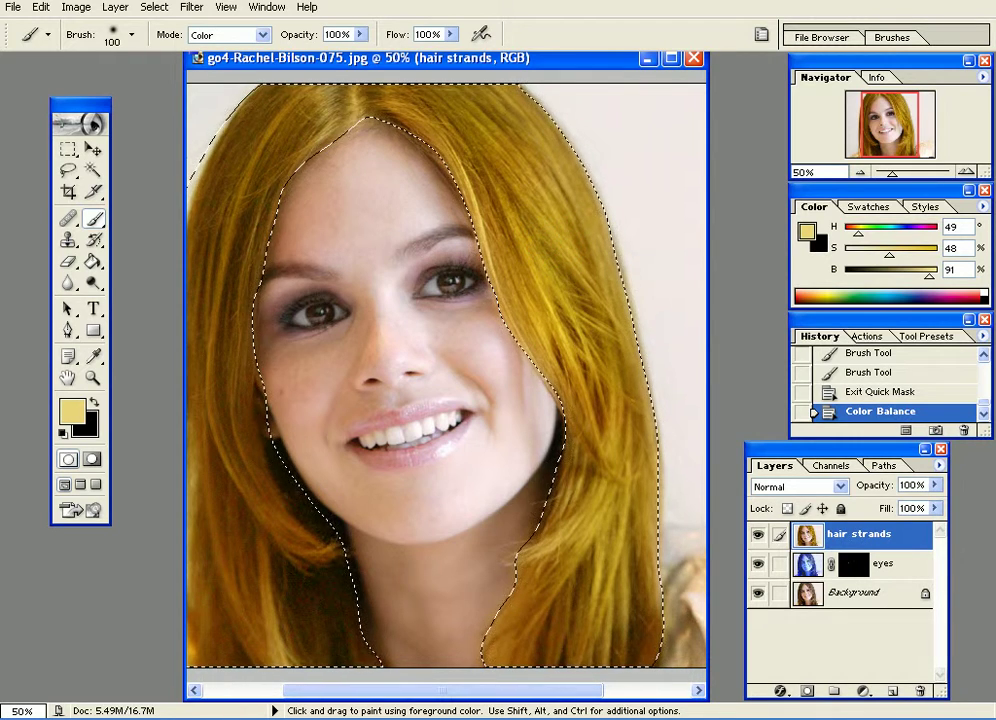
{"action": "left_click", "coordinate": [76, 7]}
Step: Apply a second Color Balance of -37, -22, -54 to the hair
{"action": "mouse_move", "coordinate": [150, 52]}
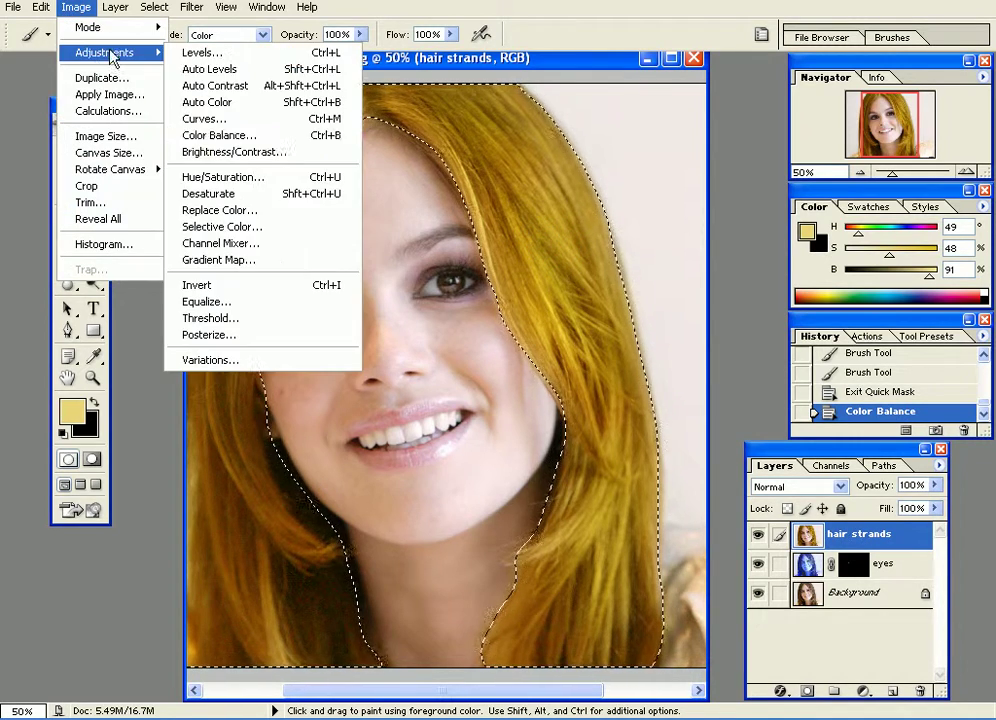
{"action": "left_click", "coordinate": [266, 136]}
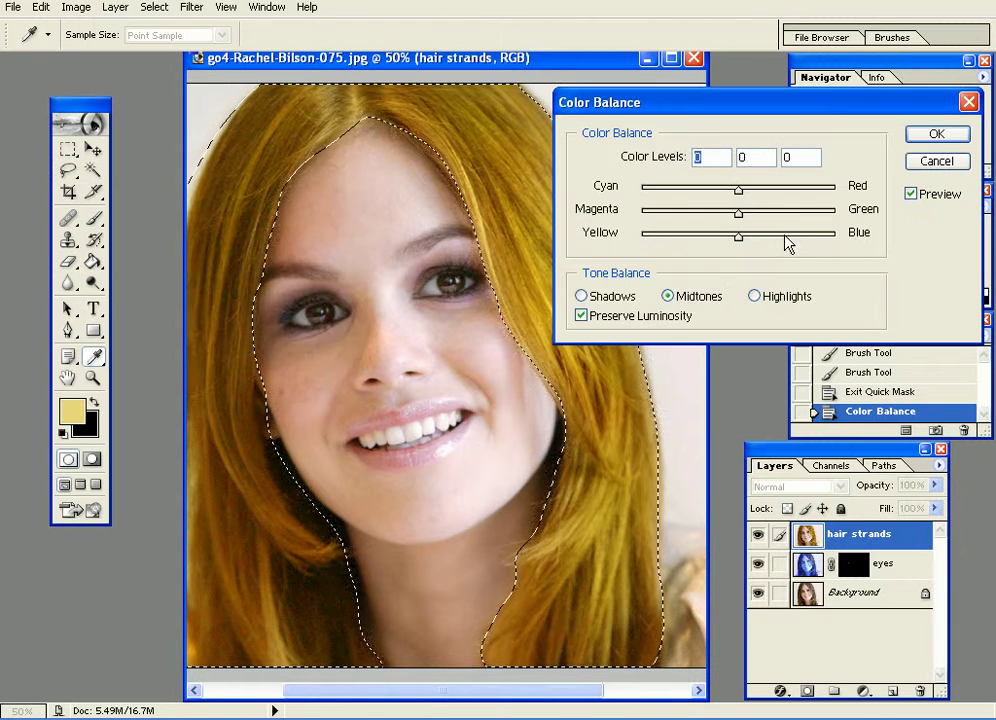
{"action": "left_click_drag", "start_coordinate": [736, 188], "coordinate": [714, 214]}
{"action": "left_click", "coordinate": [716, 214]}
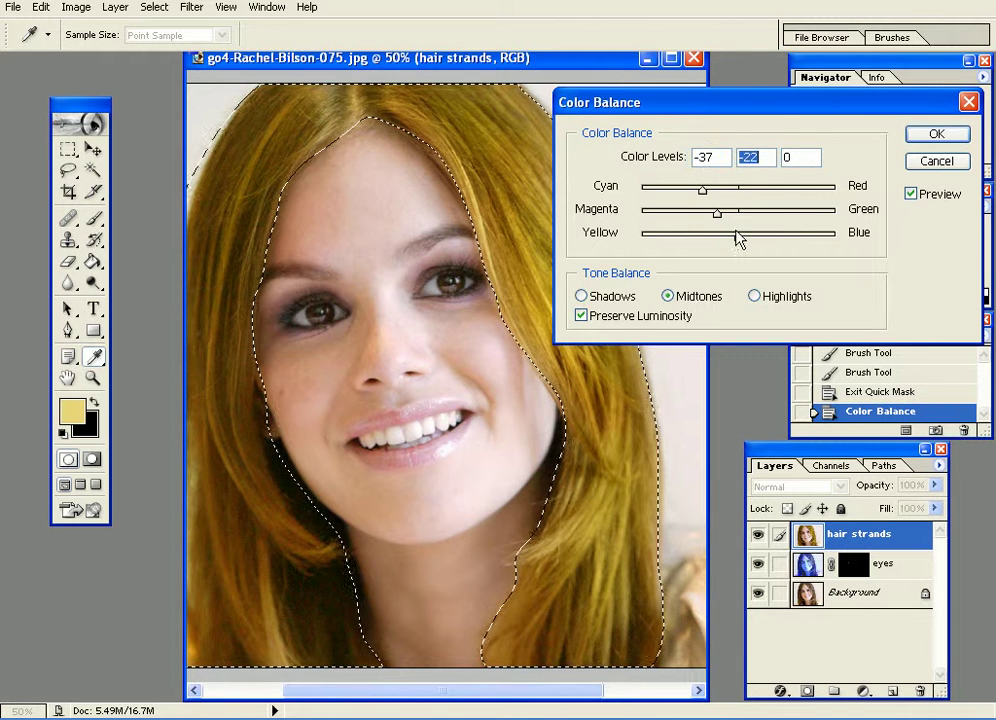
{"action": "left_click", "coordinate": [665, 238]}
{"action": "left_click", "coordinate": [934, 134]}
{"action": "key", "text": "b"}
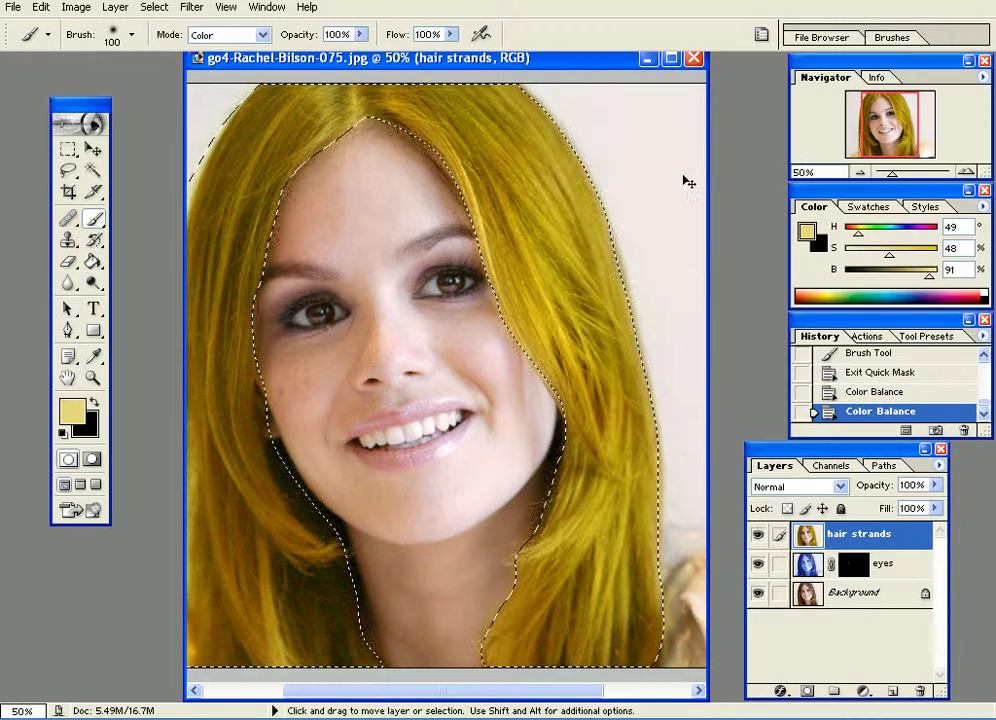
Step: Apply Hue/Saturation with hue -5 and saturation -36 to the hair
{"action": "key", "text": "ctrl+u"}
{"action": "left_click_drag", "start_coordinate": [584, 105], "coordinate": [553, 102]}
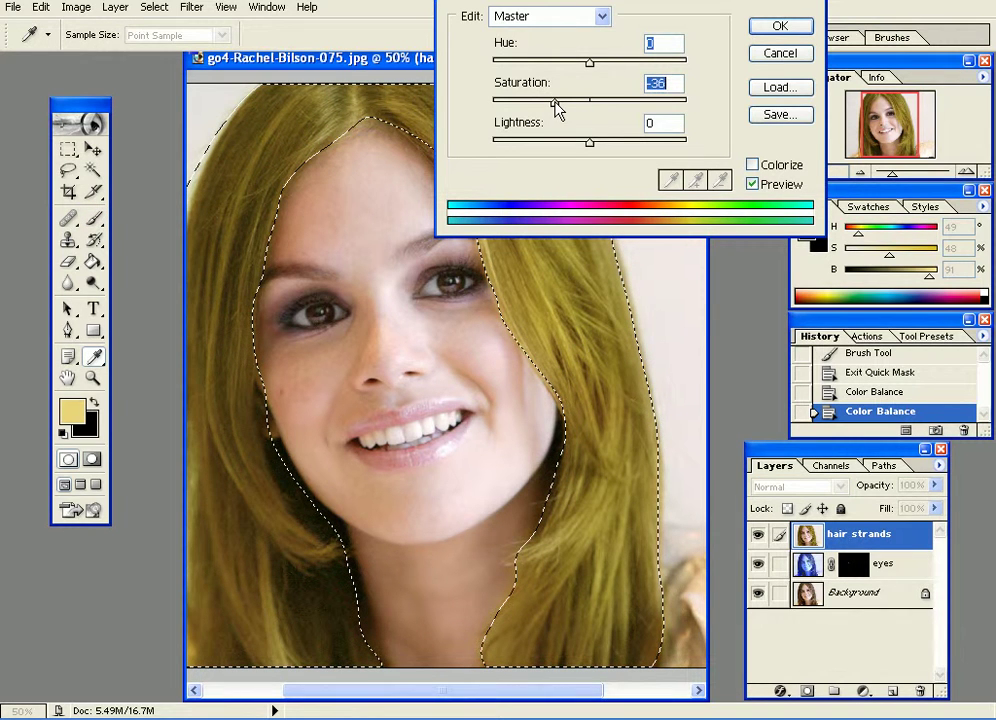
{"action": "mouse_move", "coordinate": [589, 63]}
{"action": "left_mouse_down"}
{"action": "mouse_move", "coordinate": [598, 68]}
{"action": "mouse_move", "coordinate": [589, 68]}
{"action": "left_mouse_up"}
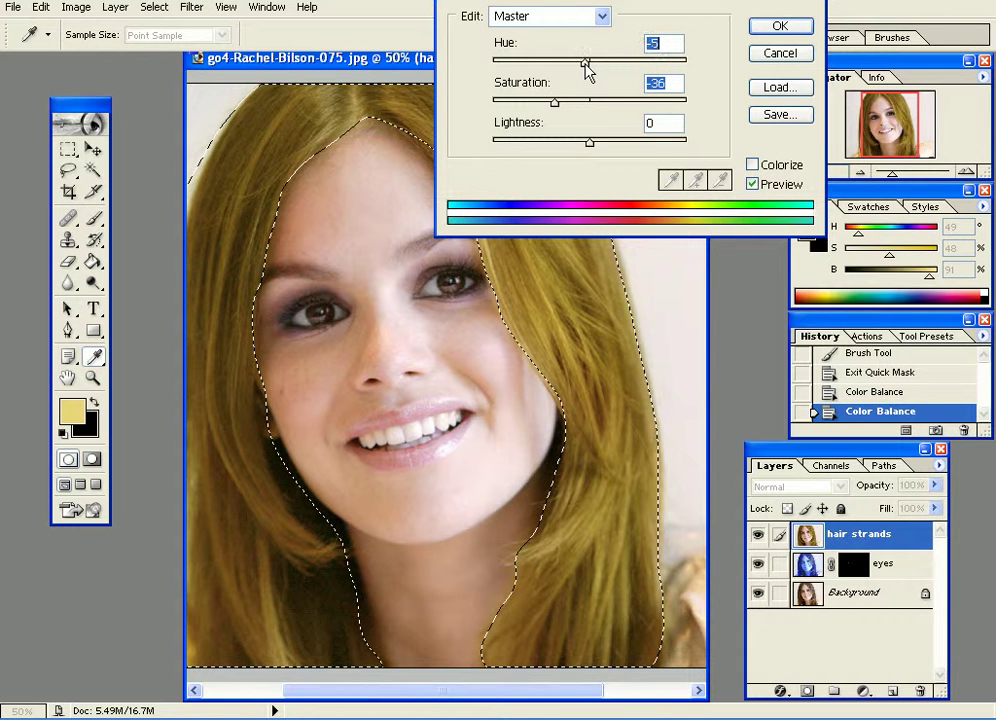
{"action": "left_click", "coordinate": [780, 27]}
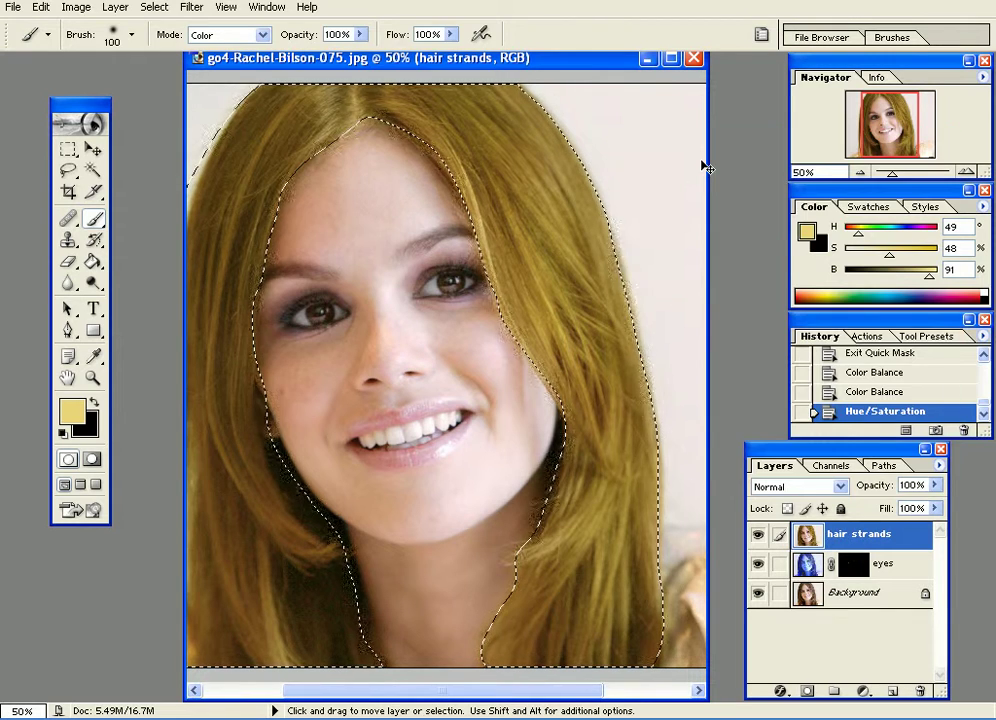
{"action": "key", "text": "ctrl+m"}
Step: Brighten the hair with a Curves adjustment by lifting the midtone point
{"action": "left_click", "coordinate": [76, 7]}
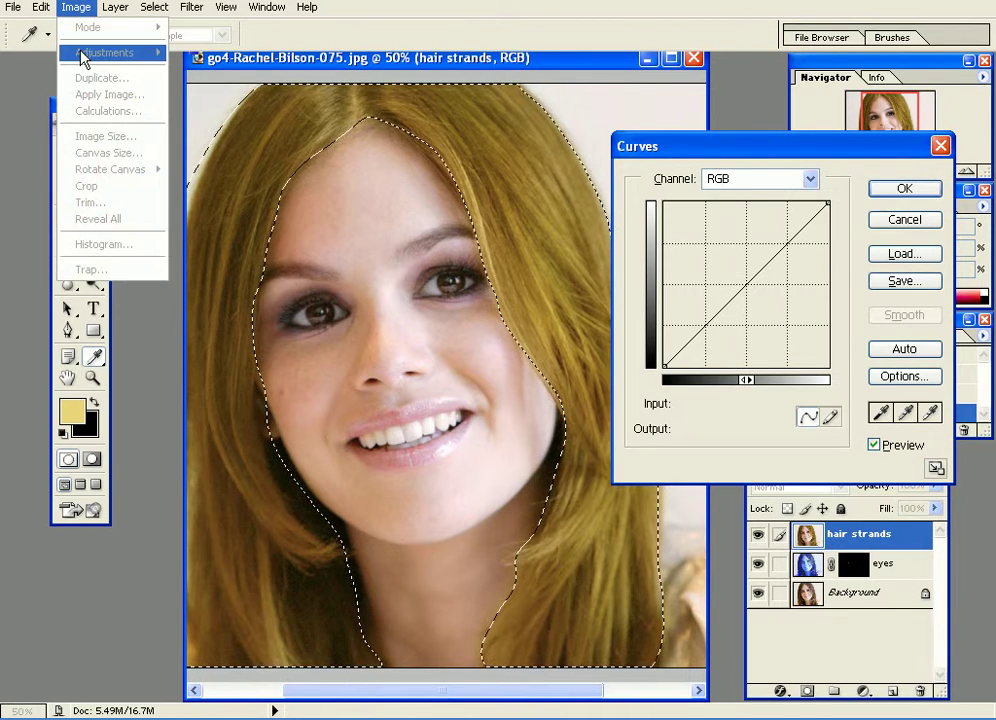
{"action": "left_click", "coordinate": [751, 276]}
{"action": "left_click", "coordinate": [747, 274]}
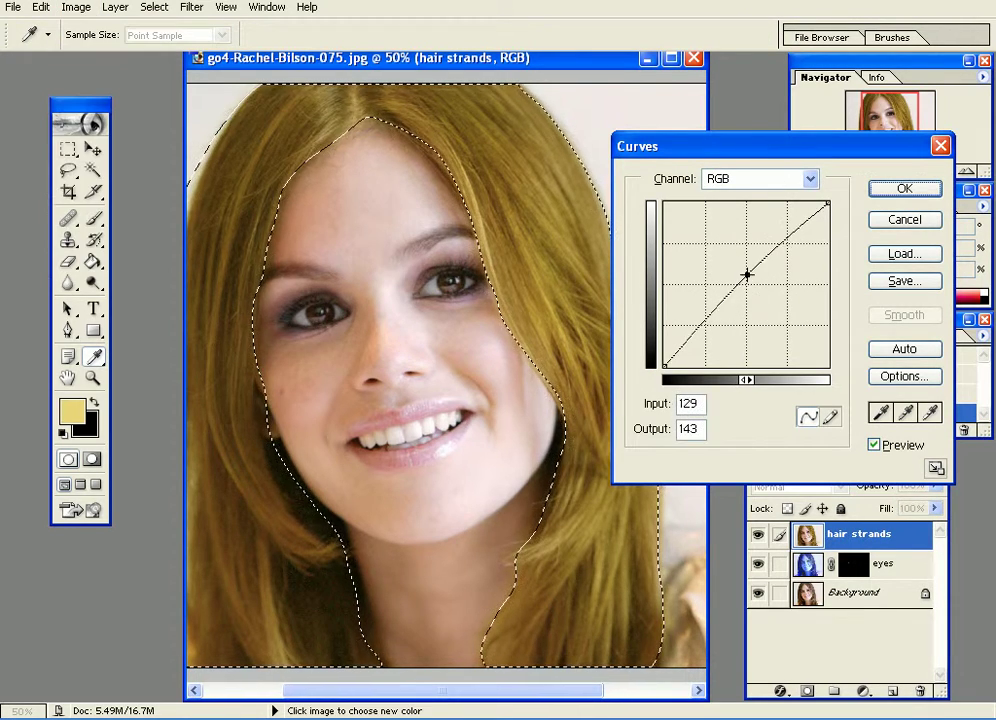
{"action": "left_click_drag", "start_coordinate": [747, 274], "coordinate": [747, 247]}
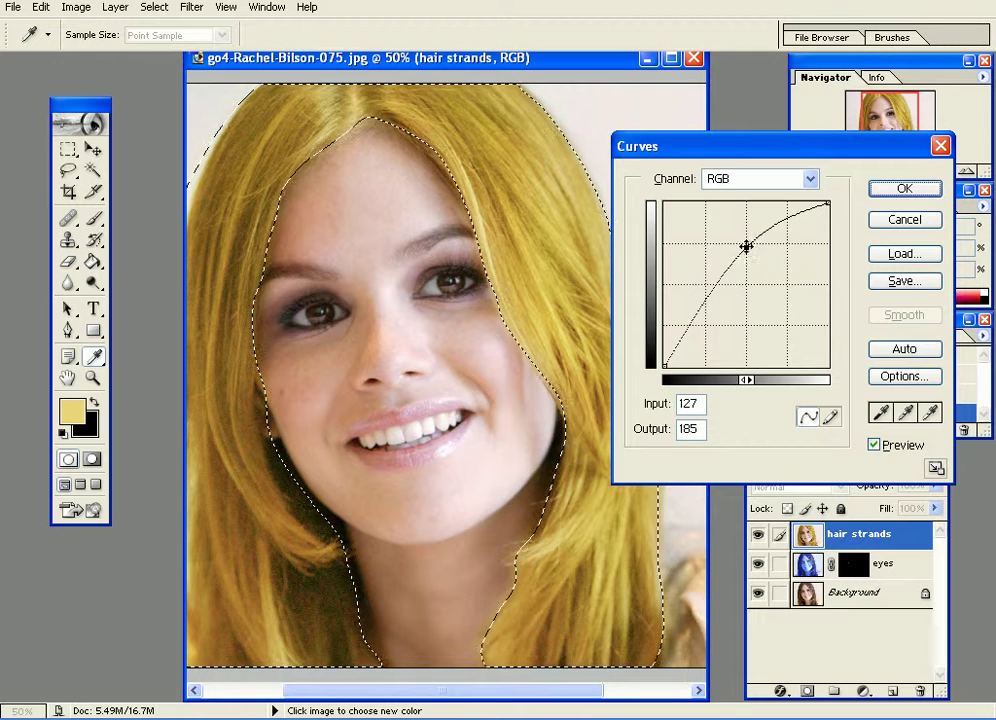
{"action": "left_click", "coordinate": [890, 190]}
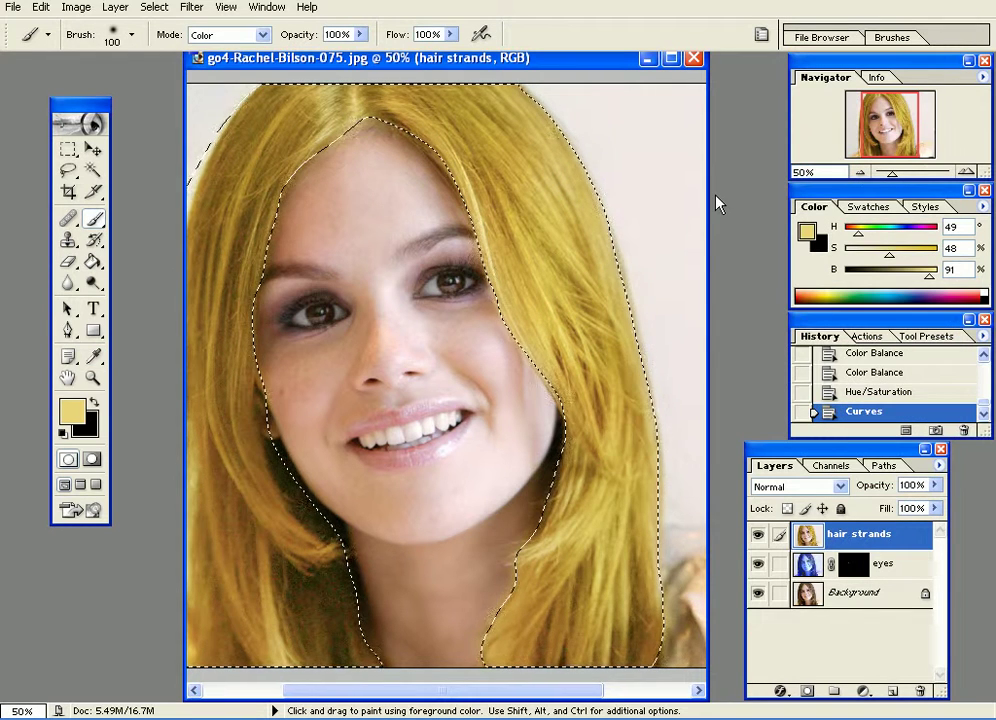
Step: Deselect the hair and toggle the 'hair strands' layer to compare with the original
{"action": "key", "text": "ctrl+d"}
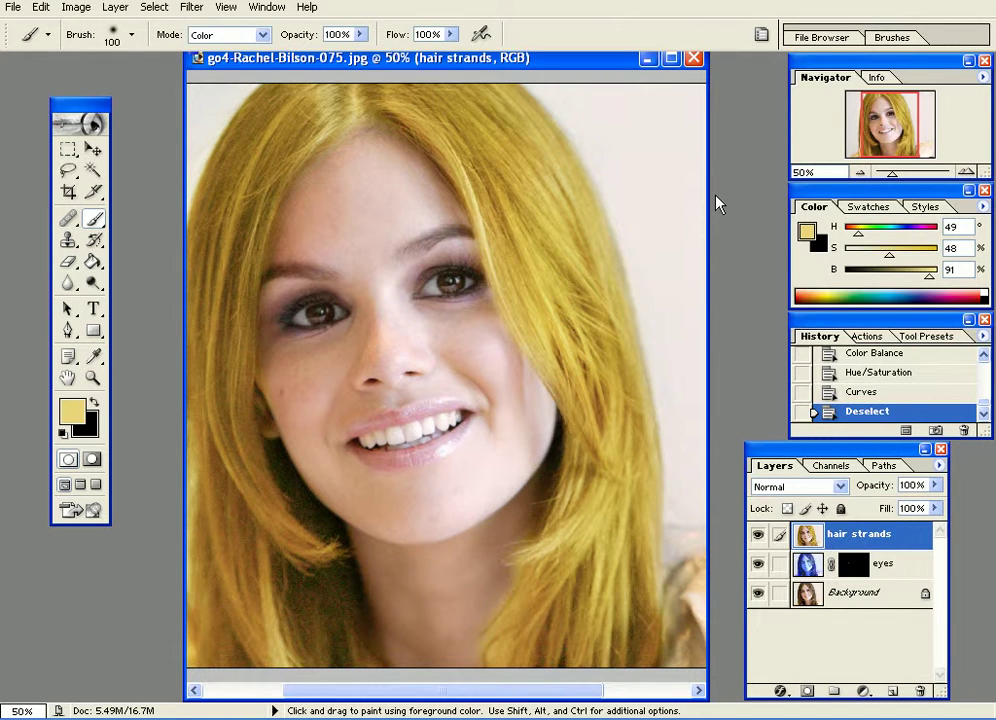
{"action": "left_click", "coordinate": [759, 537]}
{"action": "left_click", "coordinate": [759, 537]}
{"action": "left_click", "coordinate": [759, 537]}
{"action": "left_click", "coordinate": [759, 537]}
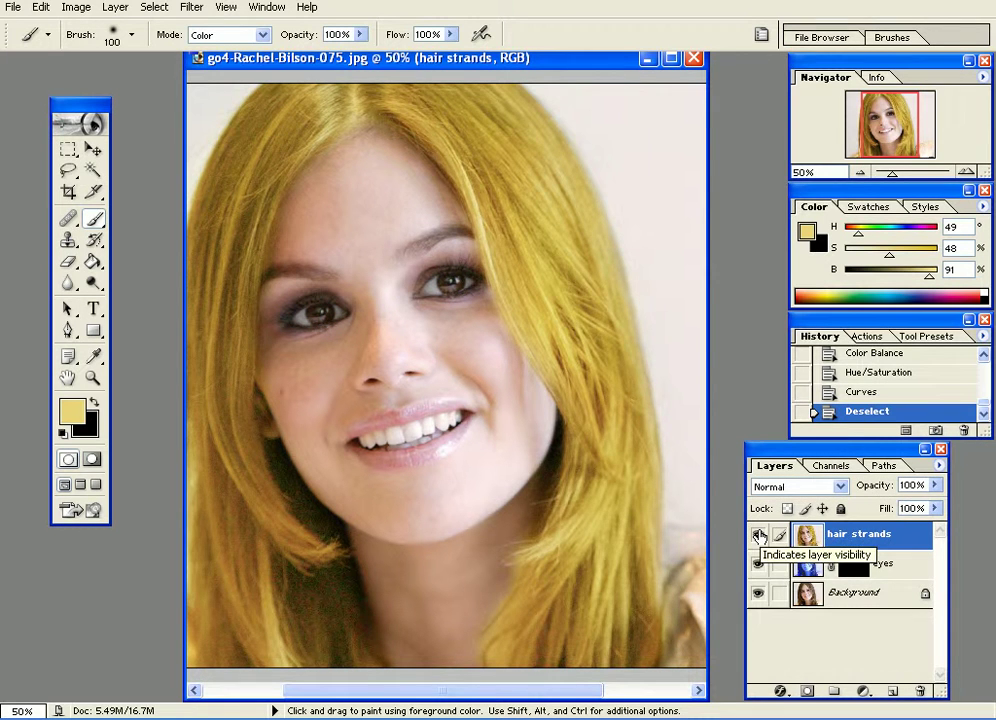
{"action": "left_click", "coordinate": [759, 537]}
{"action": "left_click", "coordinate": [759, 537]}
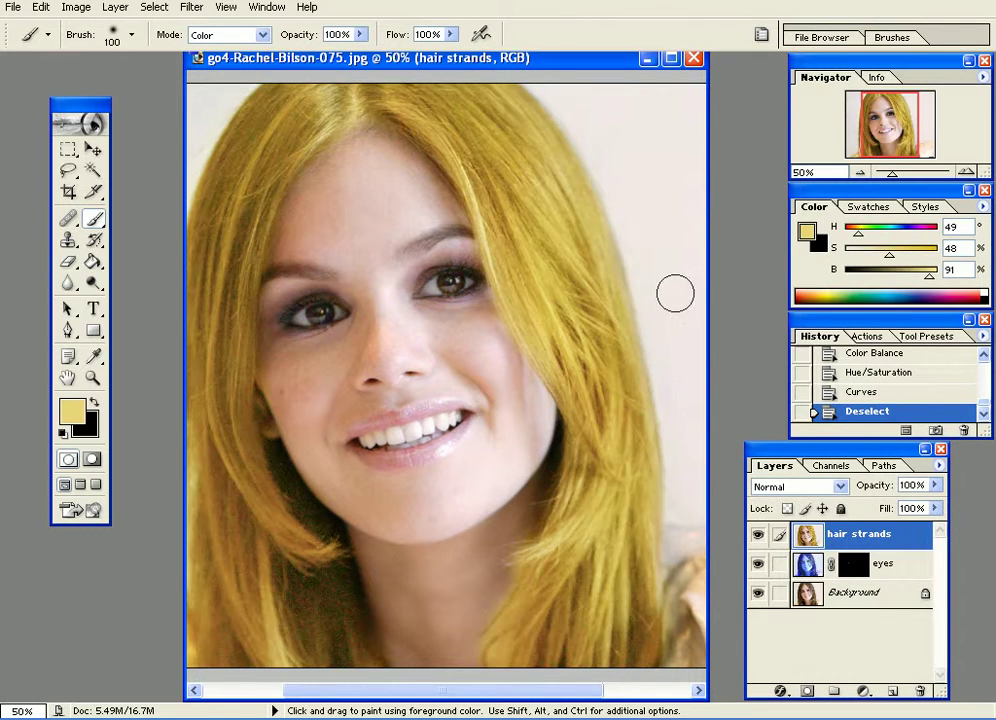
Step: Open Curves again and raise the midpoint to input 123, output 160
{"action": "key", "text": "ctrl"}
{"action": "key", "text": "ctrl+m"}
{"action": "left_click_drag", "start_coordinate": [747, 283], "coordinate": [743, 264]}
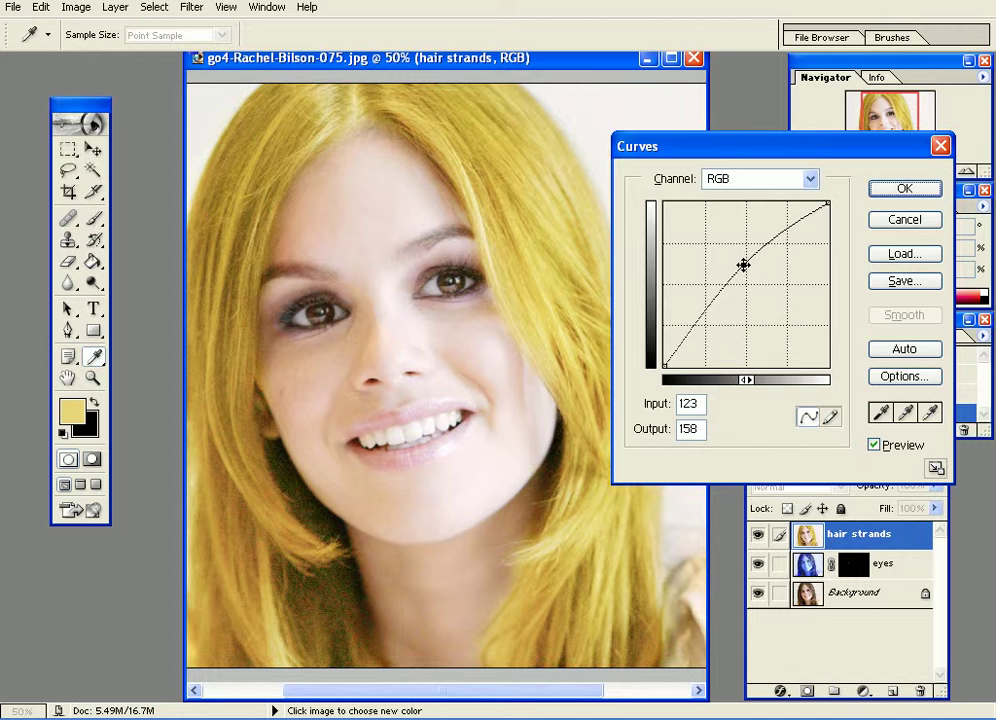
Step: Apply the second Curves brightening, then lower the hair's saturation by 20 with Hue/Saturation
{"action": "left_click", "coordinate": [899, 191]}
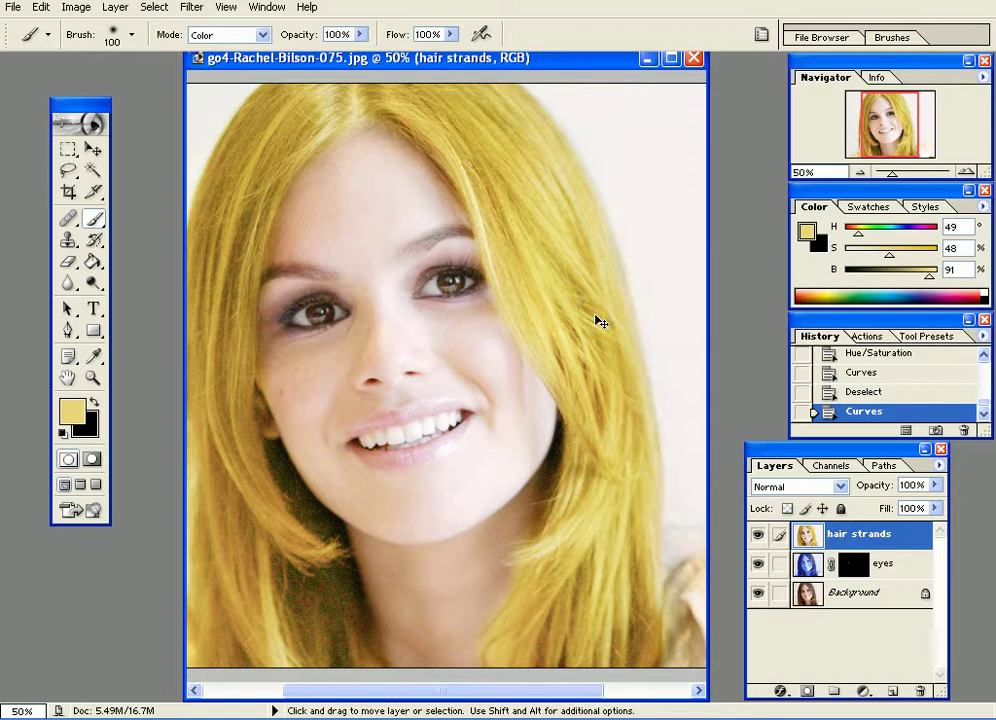
{"action": "key", "text": "ctrl+u"}
{"action": "left_click_drag", "start_coordinate": [589, 104], "coordinate": [571, 106]}
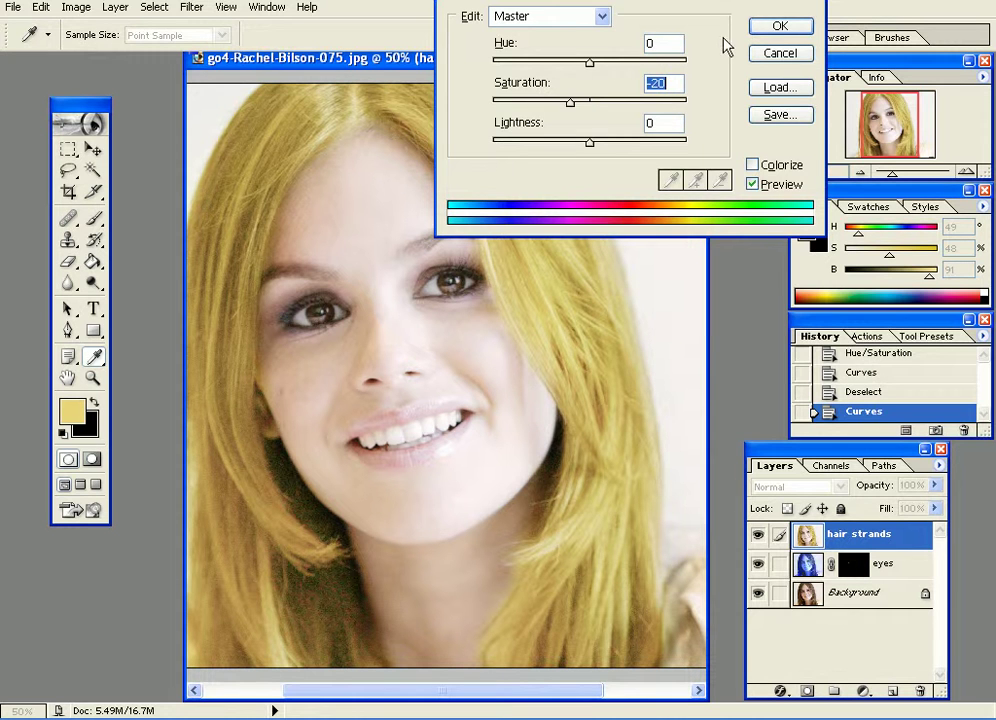
{"action": "left_click", "coordinate": [781, 24]}
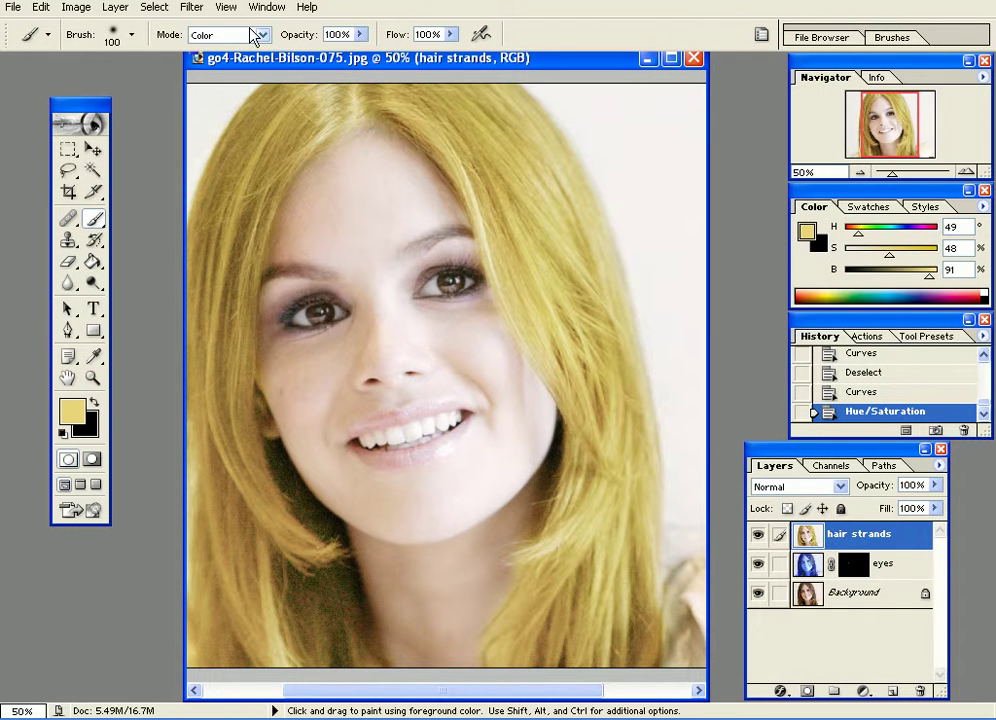
Step: Raise the hair's contrast to +16 with Brightness/Contrast
{"action": "left_click", "coordinate": [74, 10]}
{"action": "mouse_move", "coordinate": [80, 53]}
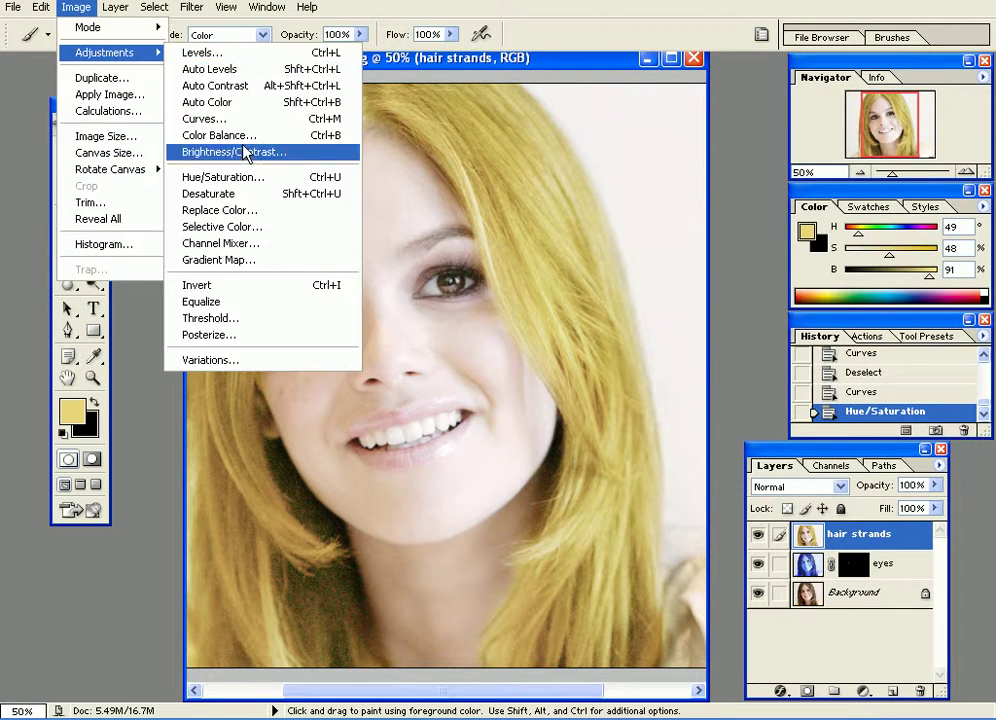
{"action": "left_click", "coordinate": [274, 152]}
{"action": "left_click_drag", "start_coordinate": [617, 127], "coordinate": [634, 129]}
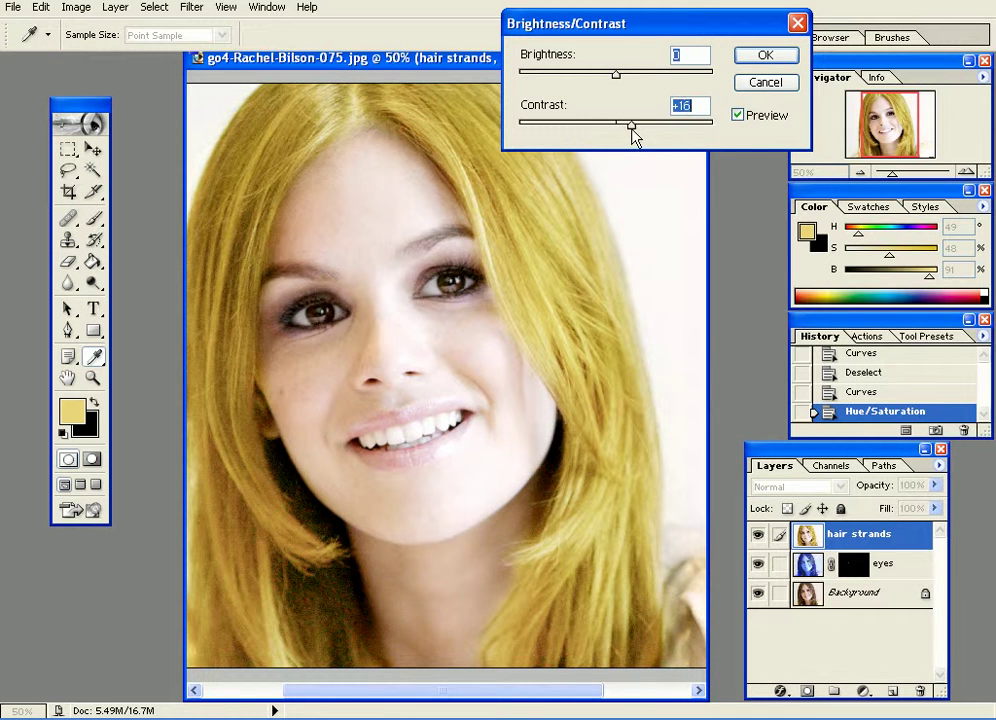
{"action": "left_click", "coordinate": [787, 61]}
{"action": "key", "text": "b"}
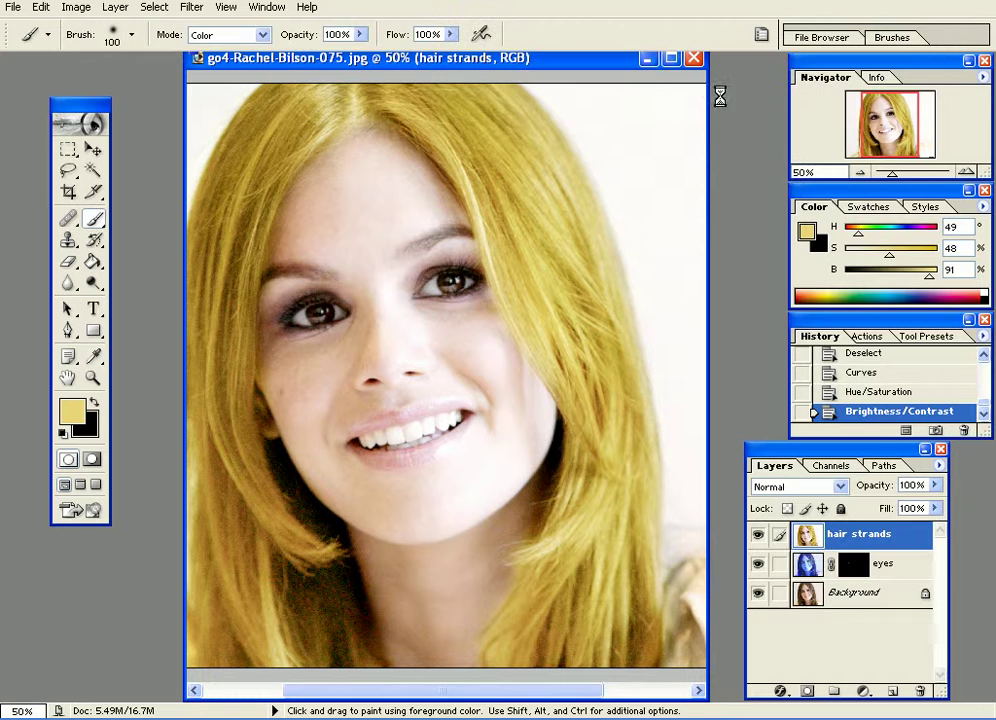
Step: Lower the hair's saturation by a further 13 with Hue/Saturation
{"action": "key", "text": "ctrl+u"}
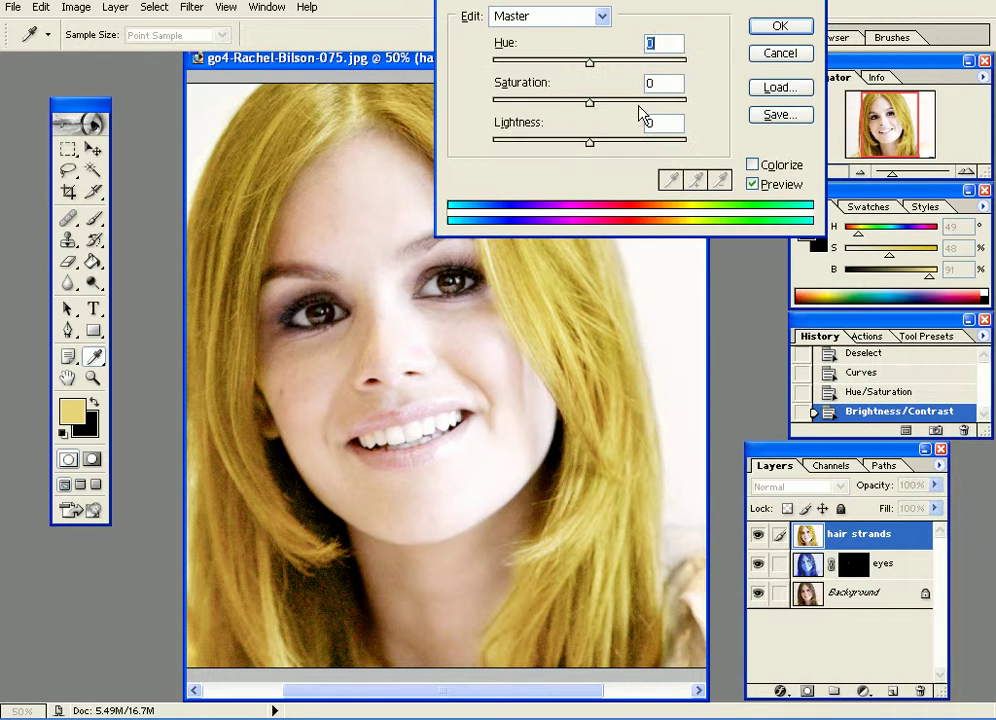
{"action": "left_click_drag", "start_coordinate": [592, 110], "coordinate": [585, 108]}
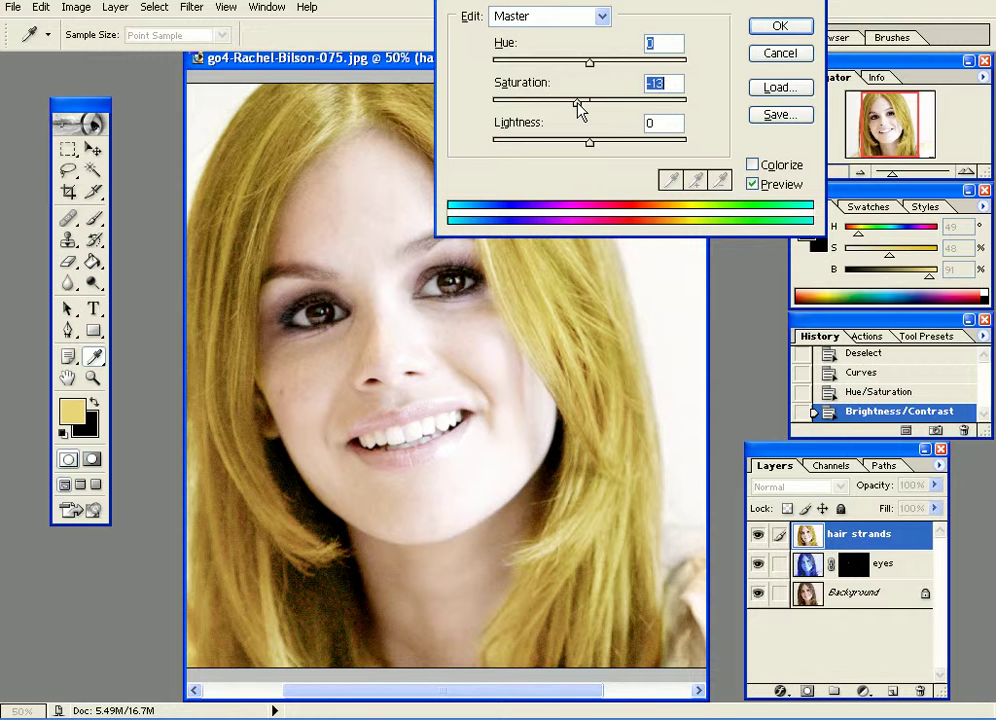
{"action": "left_click", "coordinate": [781, 27]}
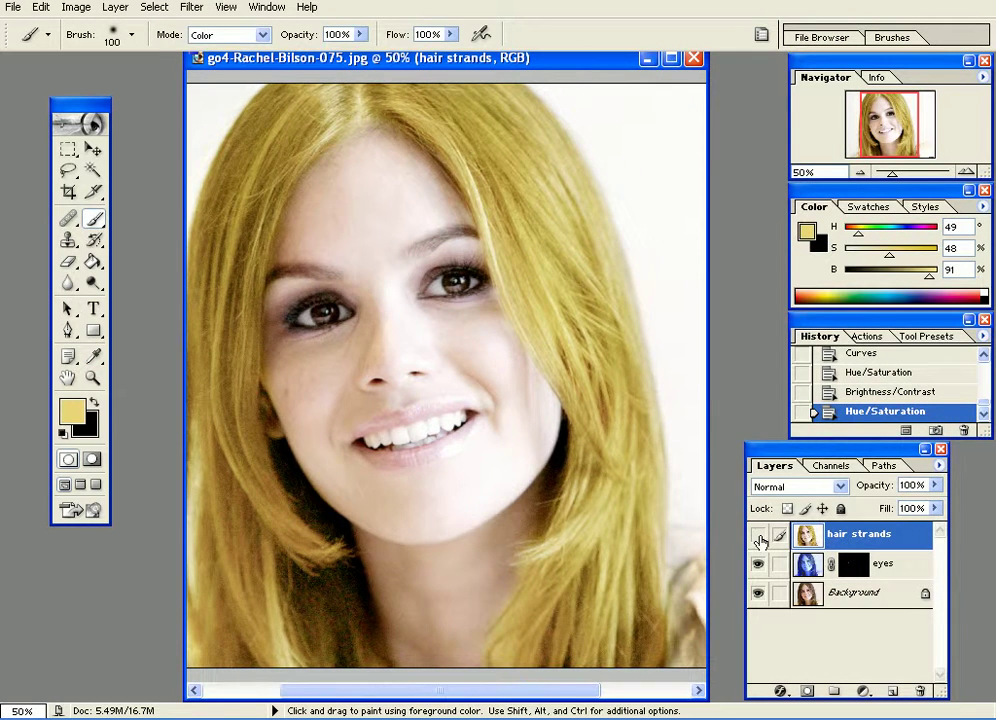
{"action": "left_click", "coordinate": [760, 541]}
{"action": "left_click", "coordinate": [760, 541]}
{"action": "left_click", "coordinate": [760, 541]}
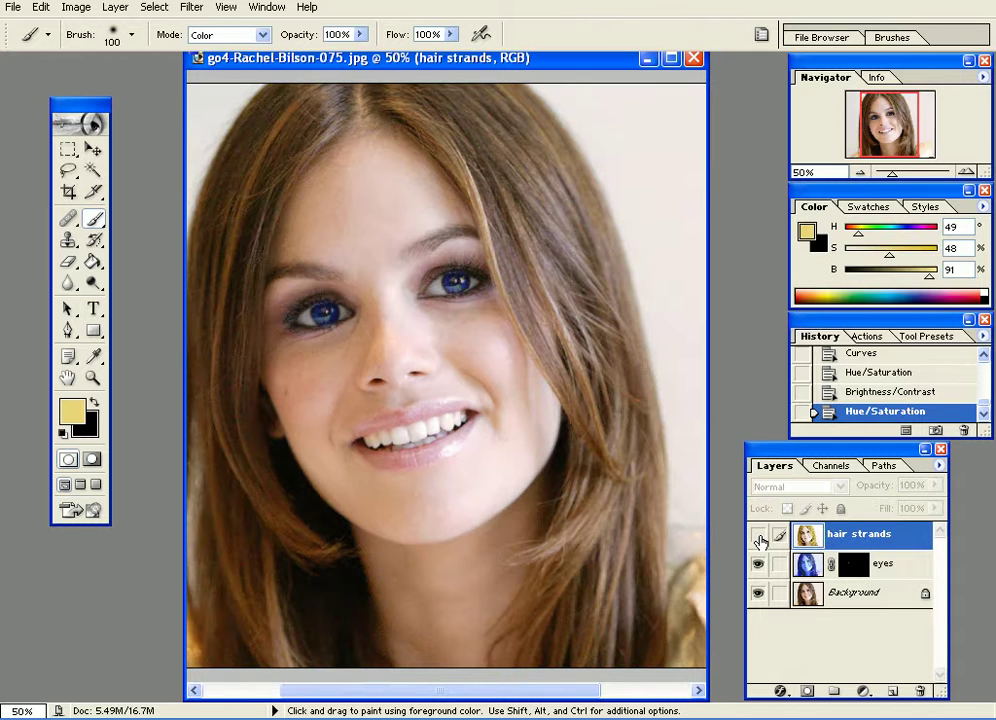
{"action": "left_click", "coordinate": [760, 541]}
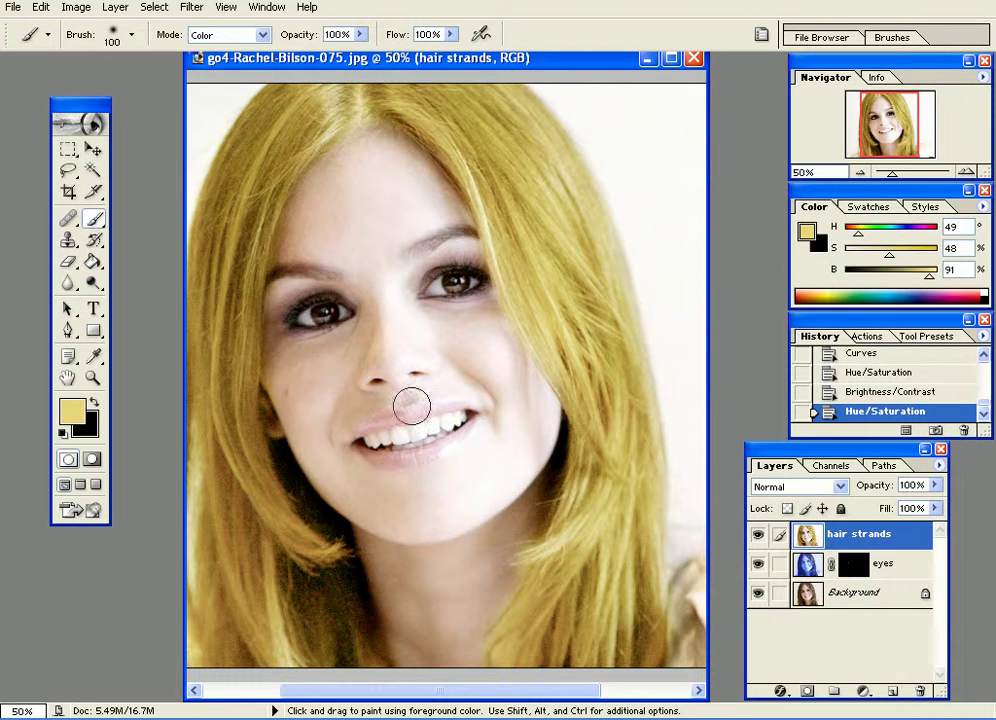
{"action": "left_click", "coordinate": [757, 541]}
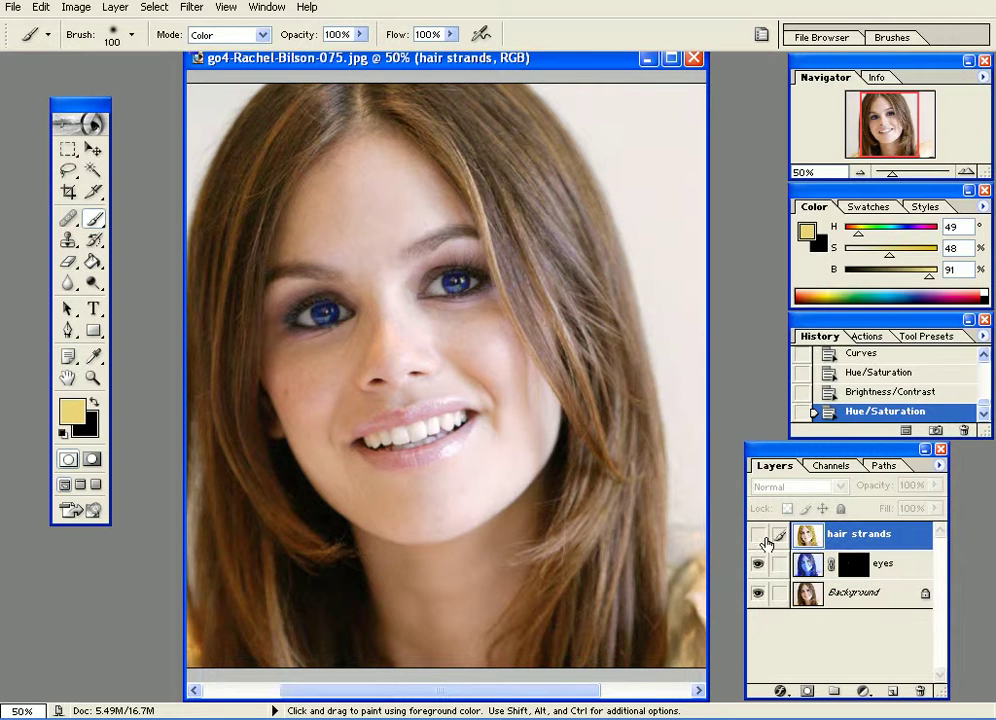
{"action": "left_click", "coordinate": [757, 538]}
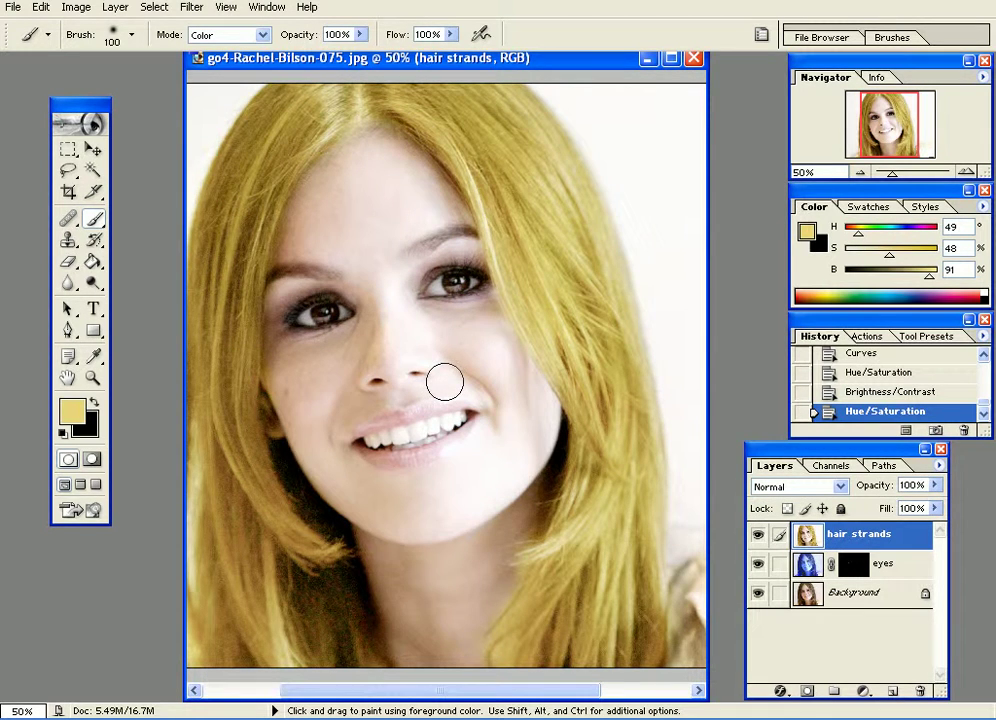